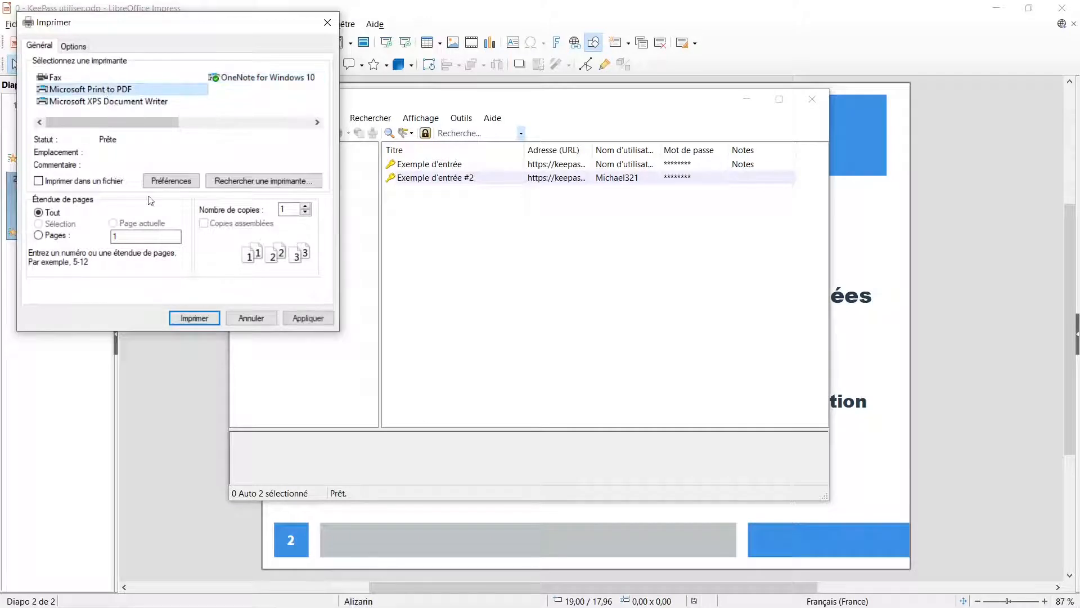
- Print the emergency sheet with Microsoft Print to PDF and save it as "Feuille de secours" in the Transfert folder
left_click(194, 317)
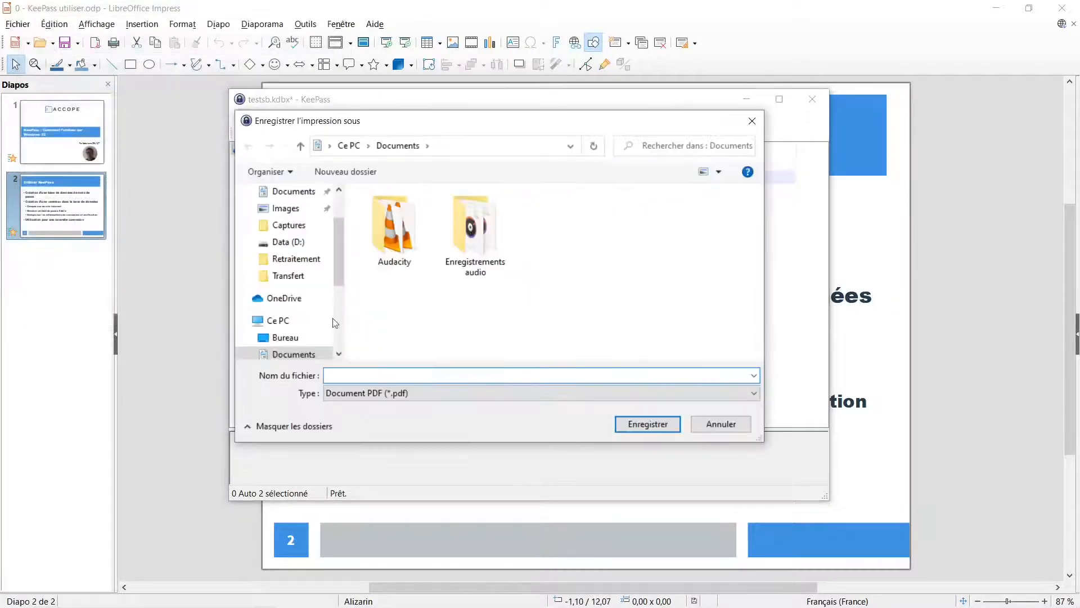
left_click(293, 277)
left_click(365, 378)
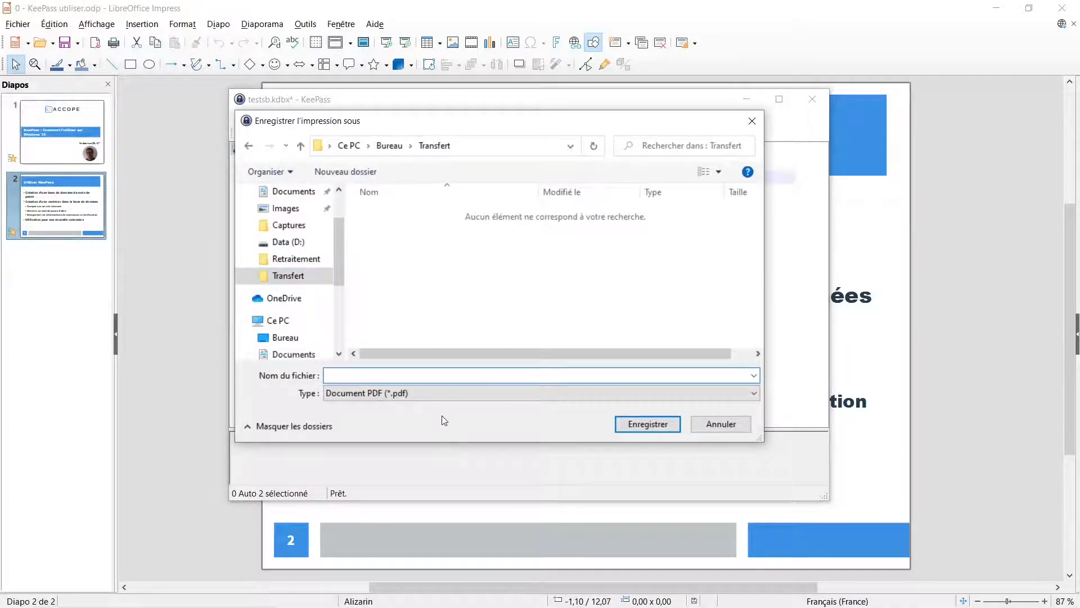
type("Feuille de secours")
left_click(644, 423)
- Check the "Feuille de secours" PDF in the Transfert folder on the desktop, and return to KeePass
mouse_move(611, 607)
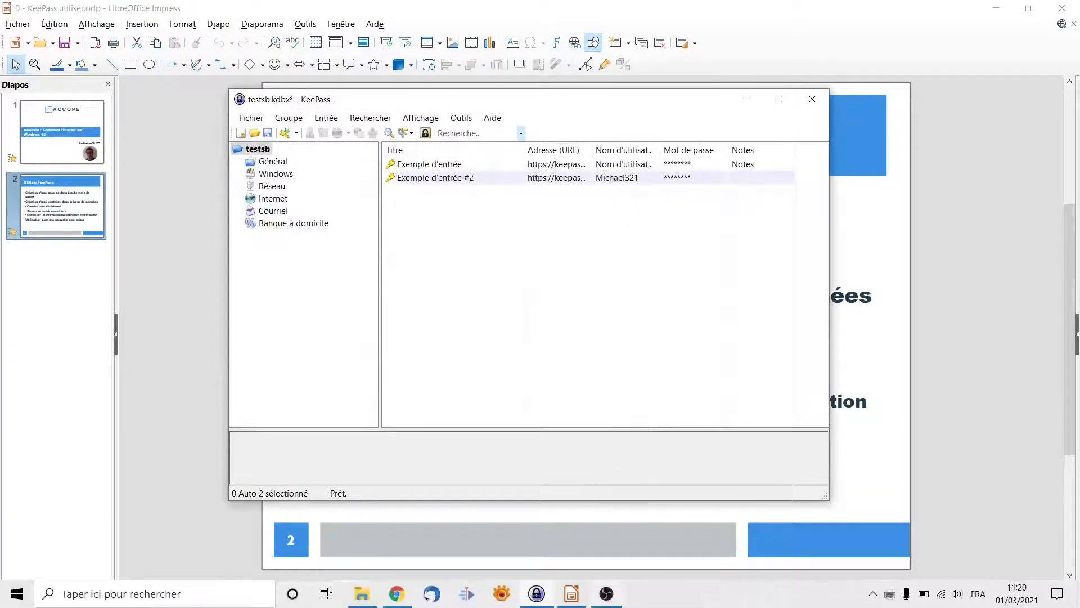
mouse_move(365, 604)
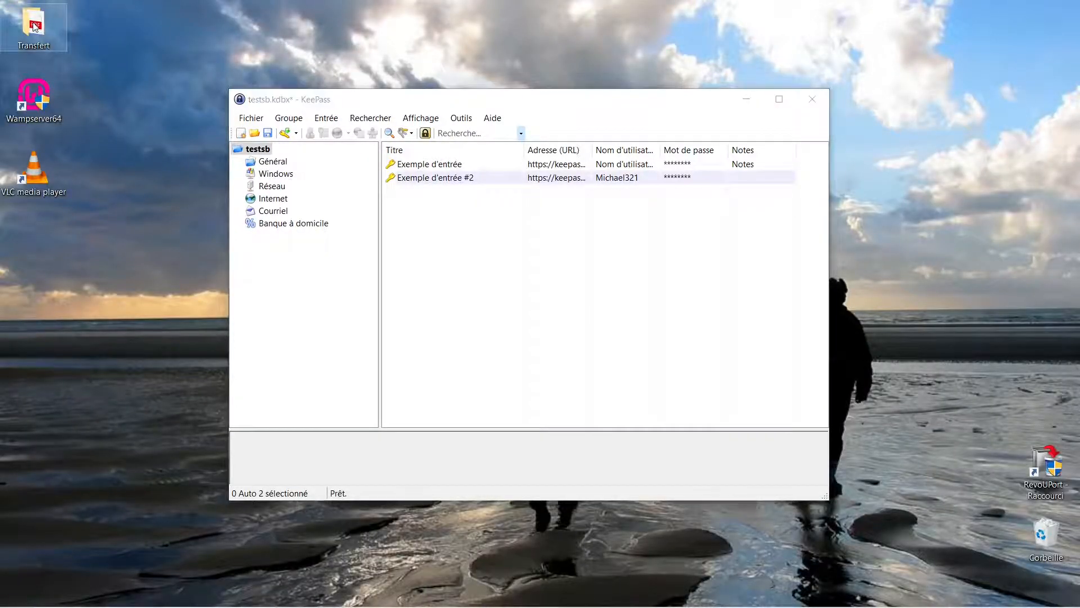
double_click(33, 25)
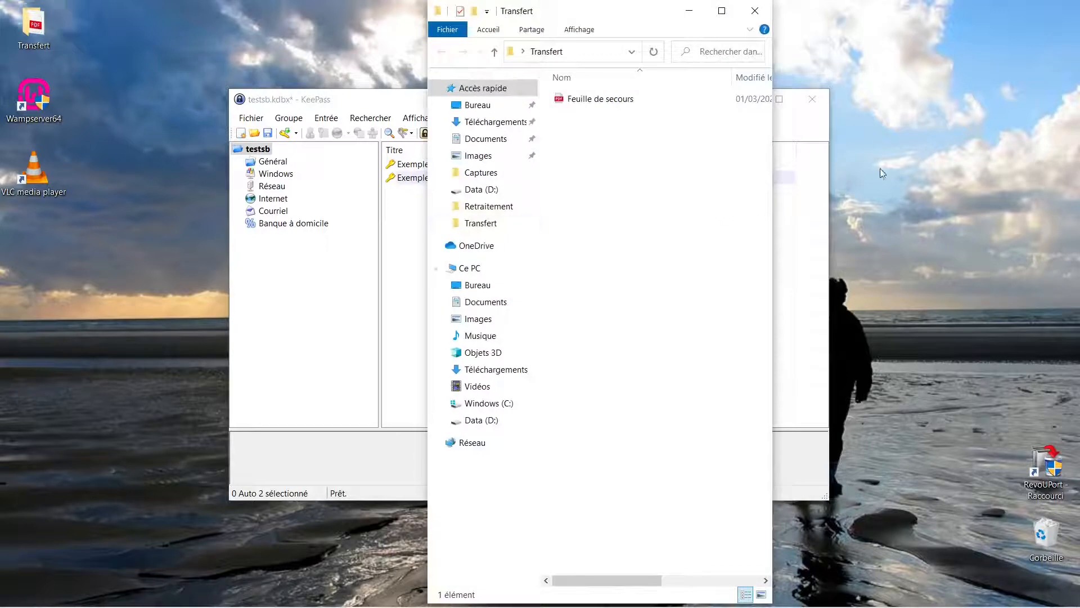
left_click(632, 101)
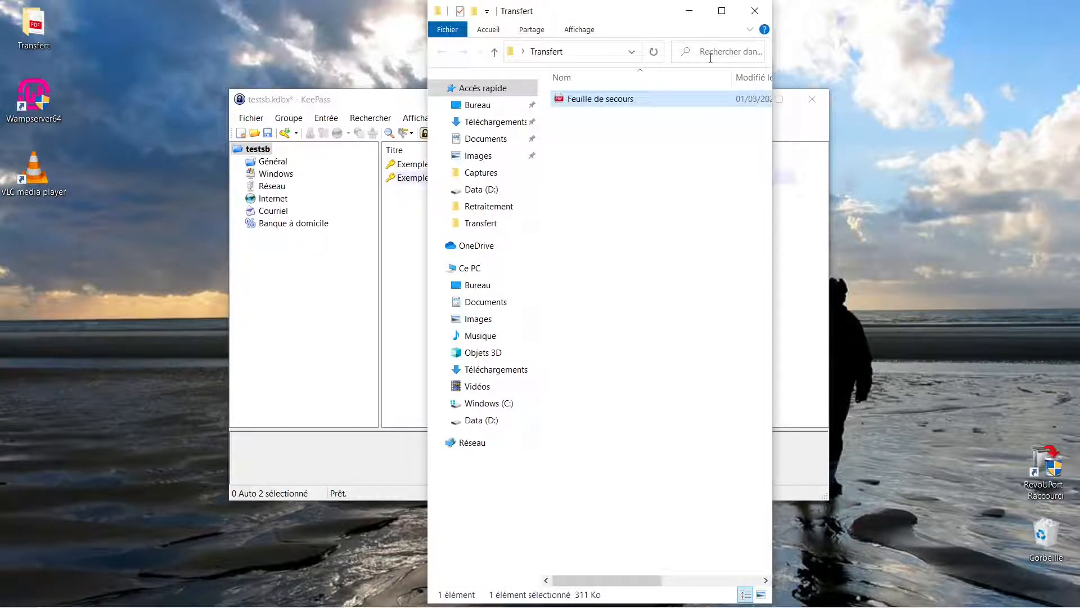
left_click(689, 11)
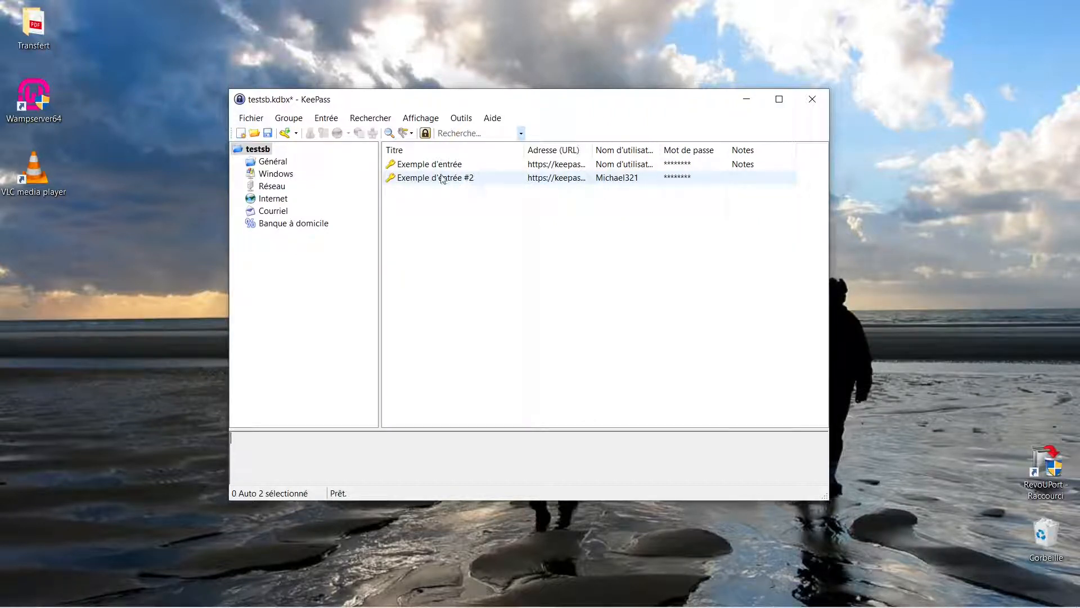
- View the fields of the entry "Exemple d'entrée" in its edit dialog, and close it without changes
left_click(419, 165)
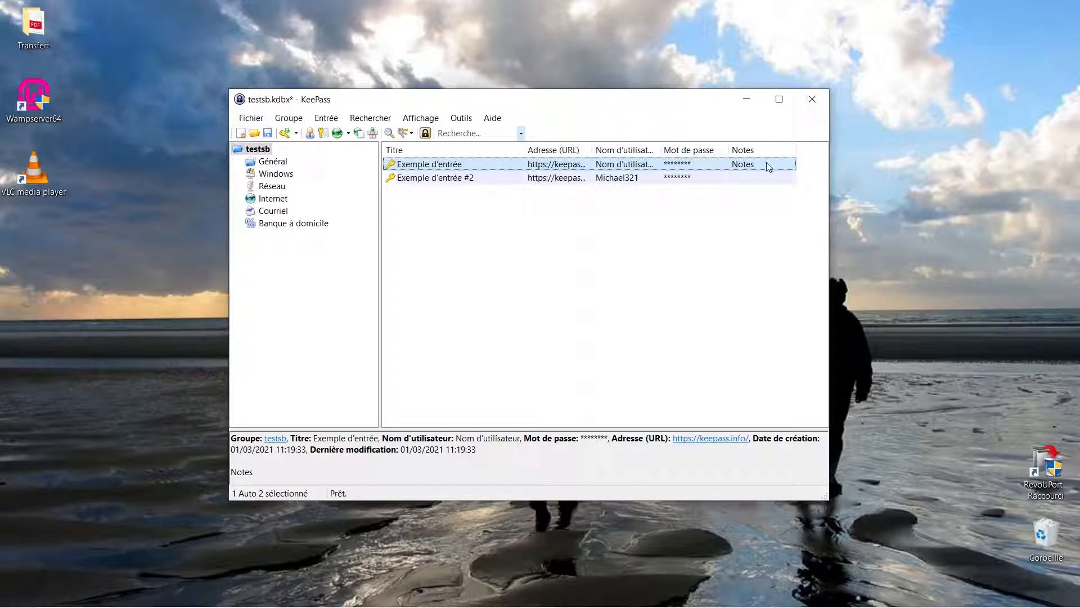
right_click(482, 167)
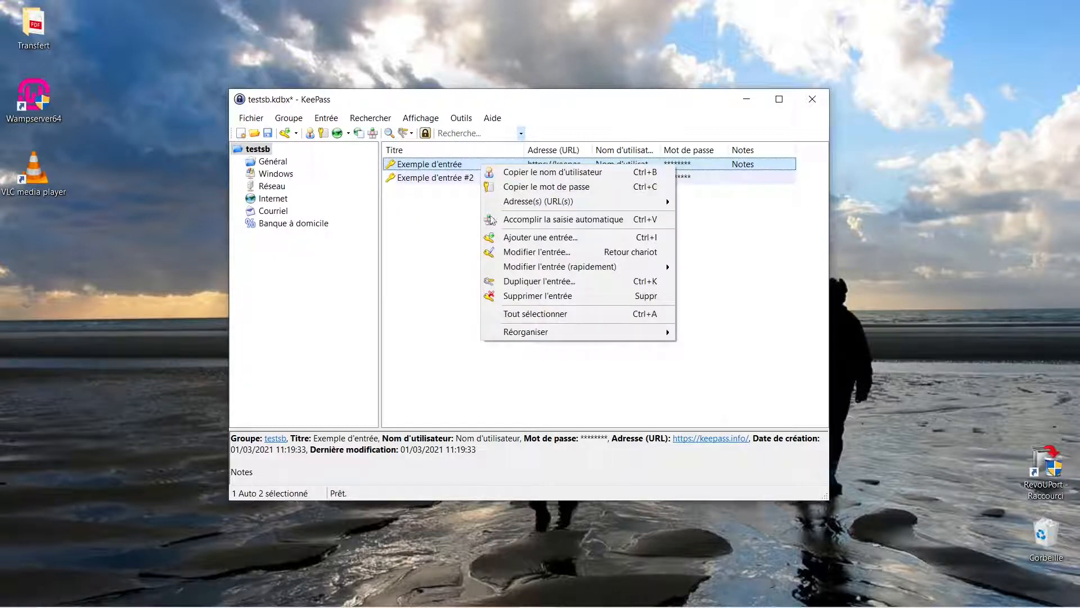
left_click(523, 254)
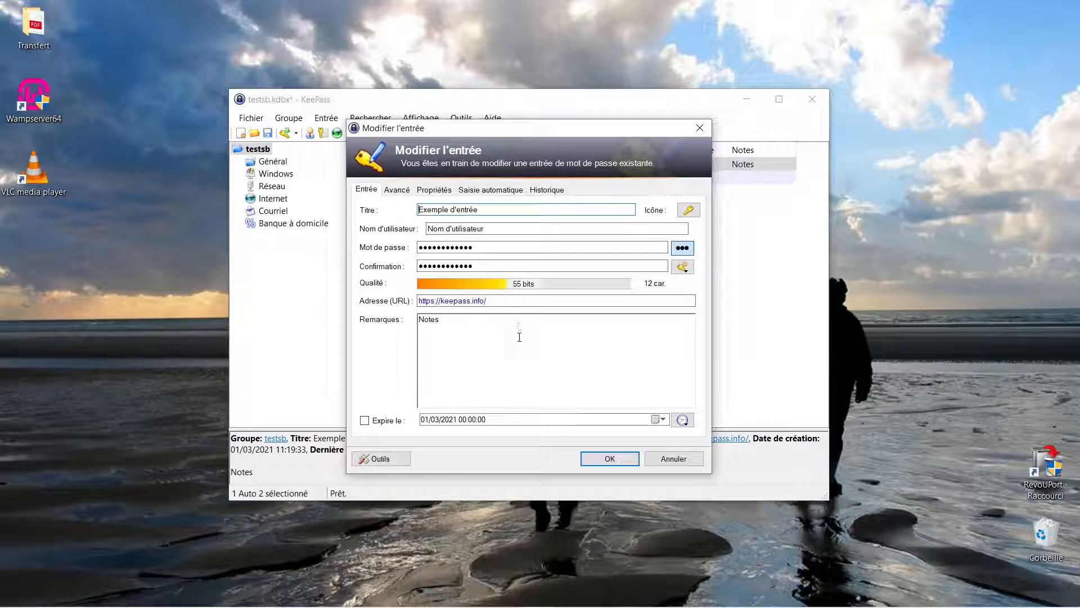
left_click(673, 459)
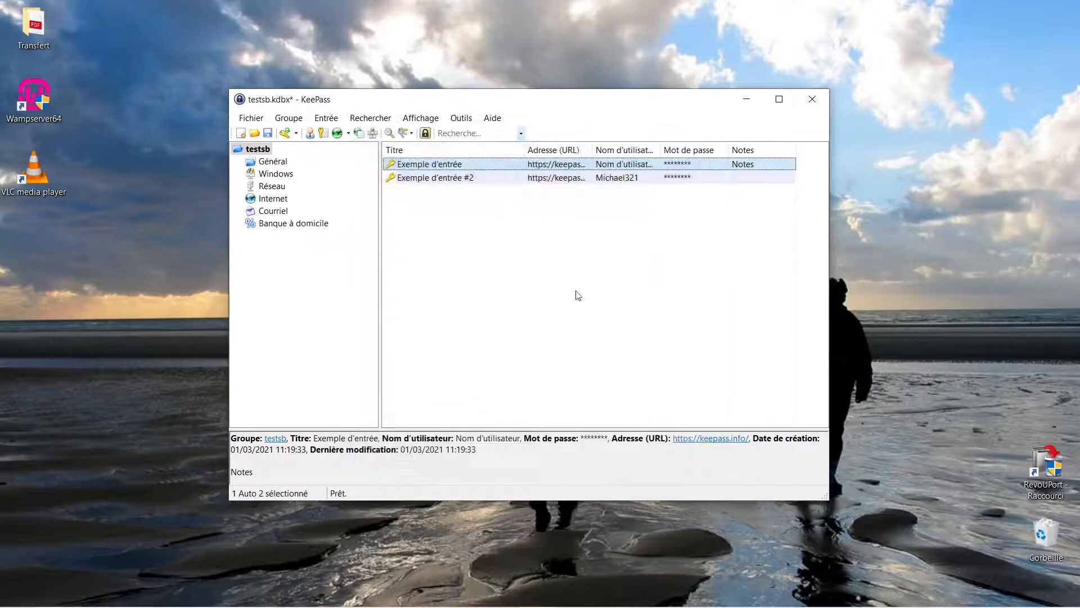
- Delete the two sample entries "Exemple d'entrée" and "Exemple d'entrée #2" to the database's recycle bin
left_click(474, 180, "ctrl")
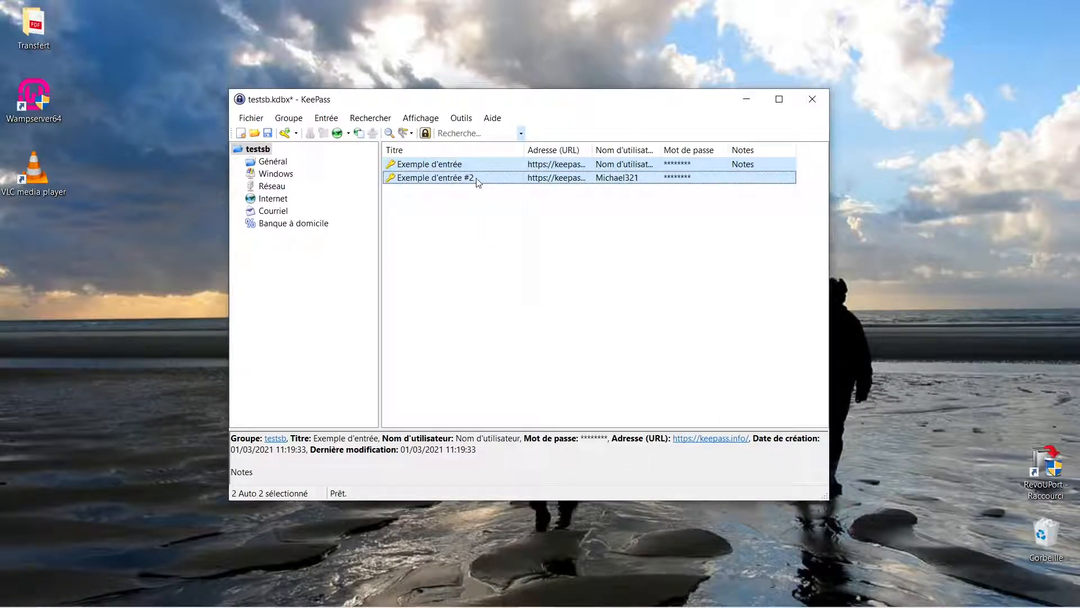
right_click(477, 181)
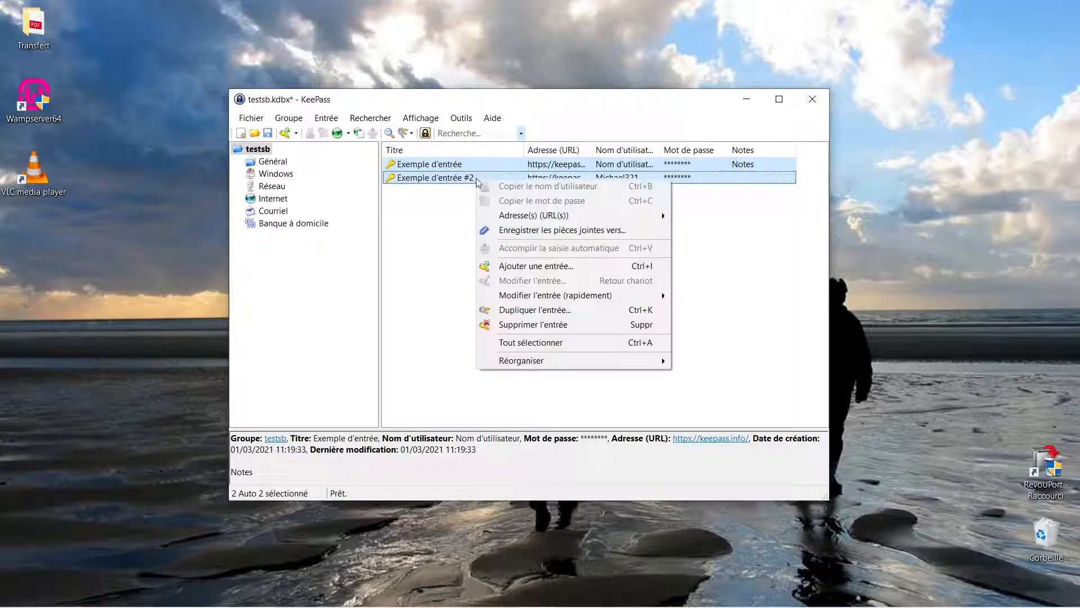
left_click(542, 330)
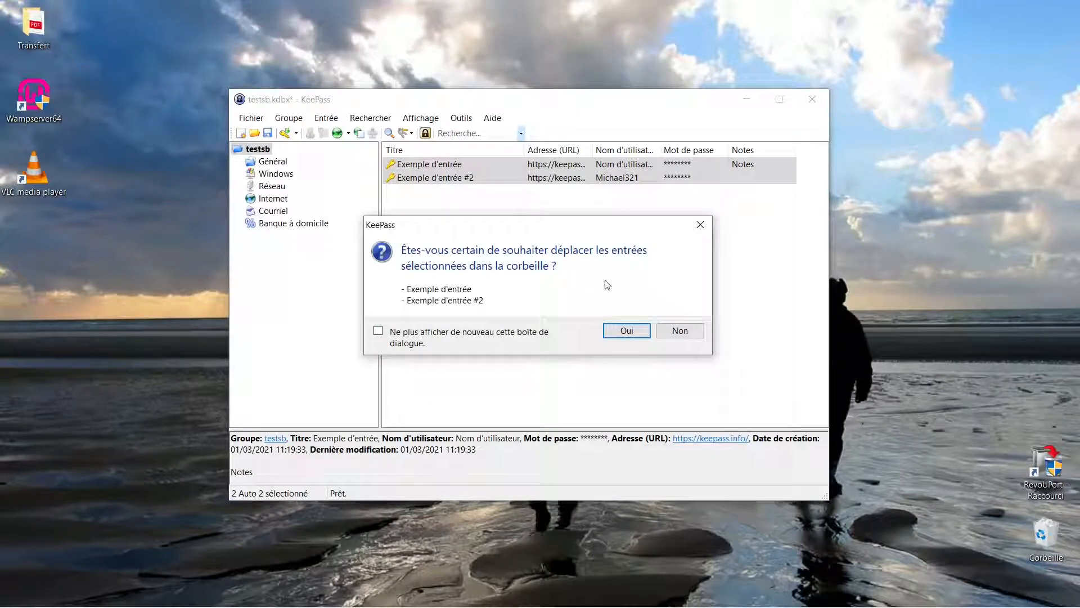
left_click(626, 332)
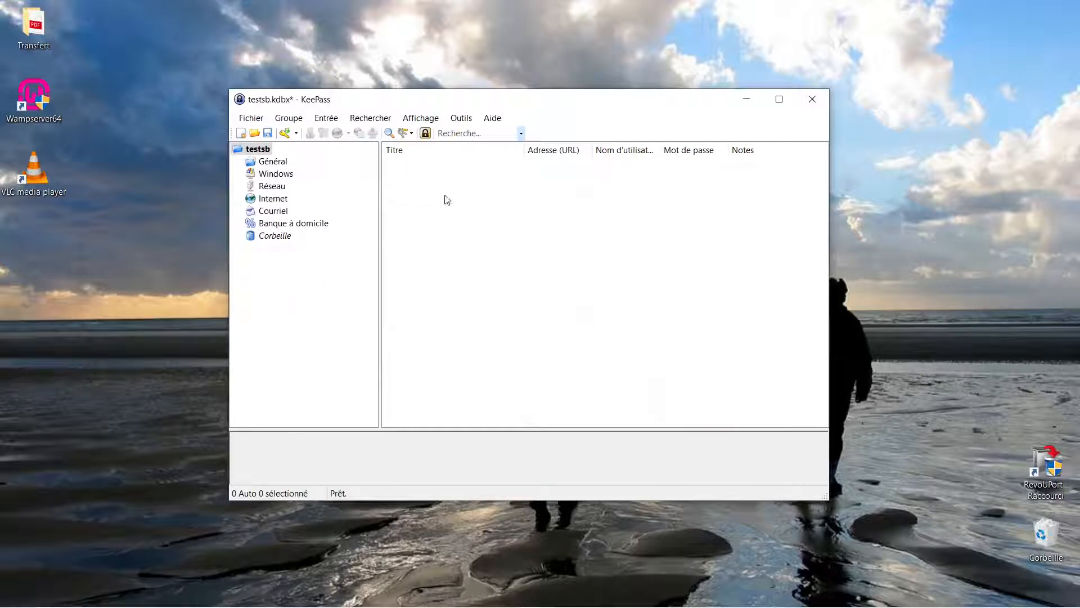
left_click(276, 199)
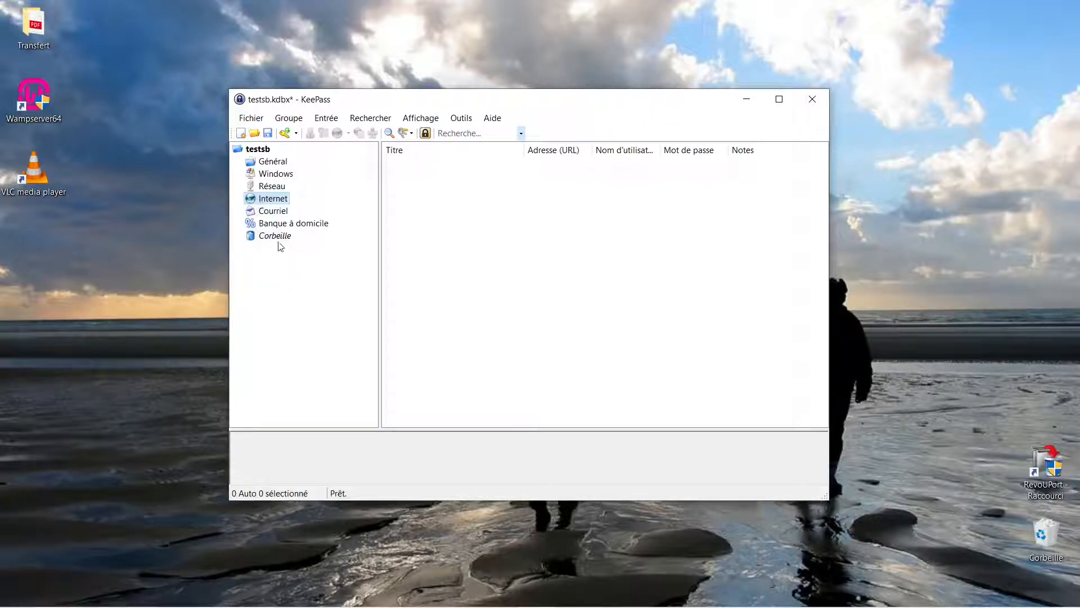
left_click(258, 151)
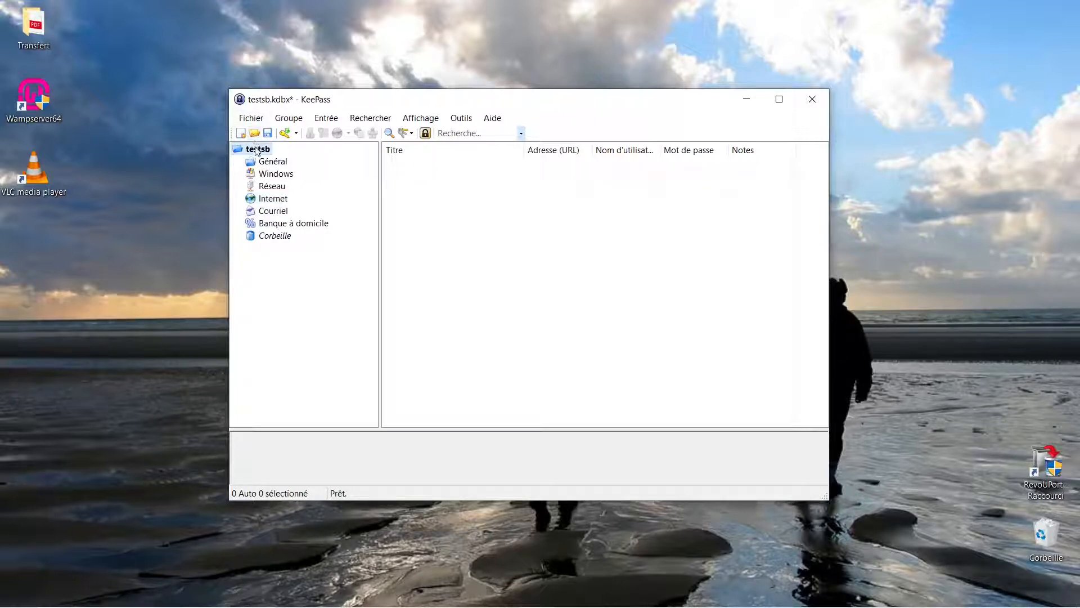
right_click(257, 151)
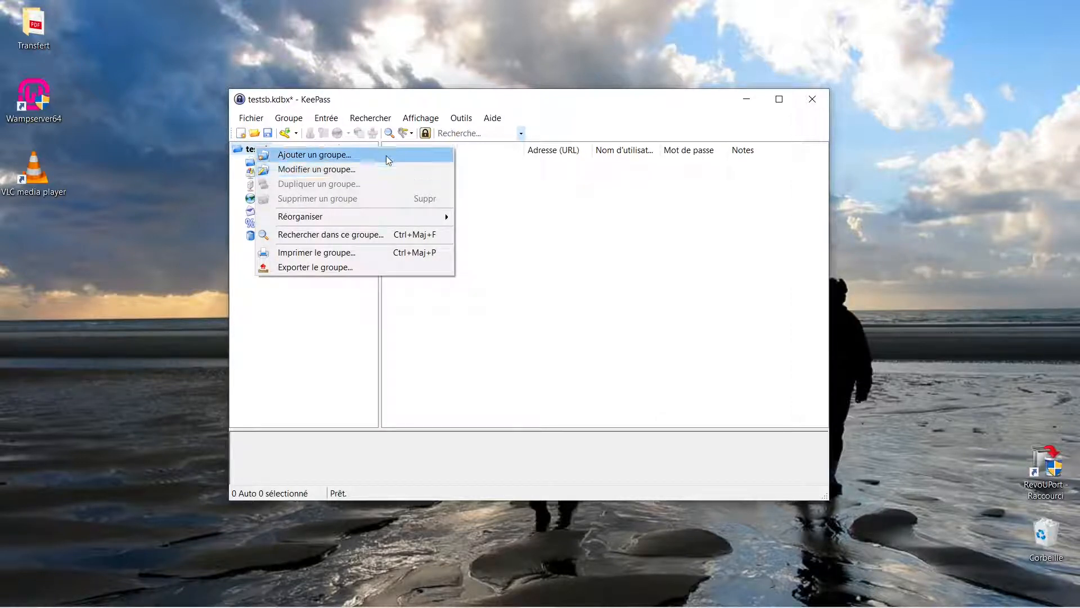
left_click(351, 333)
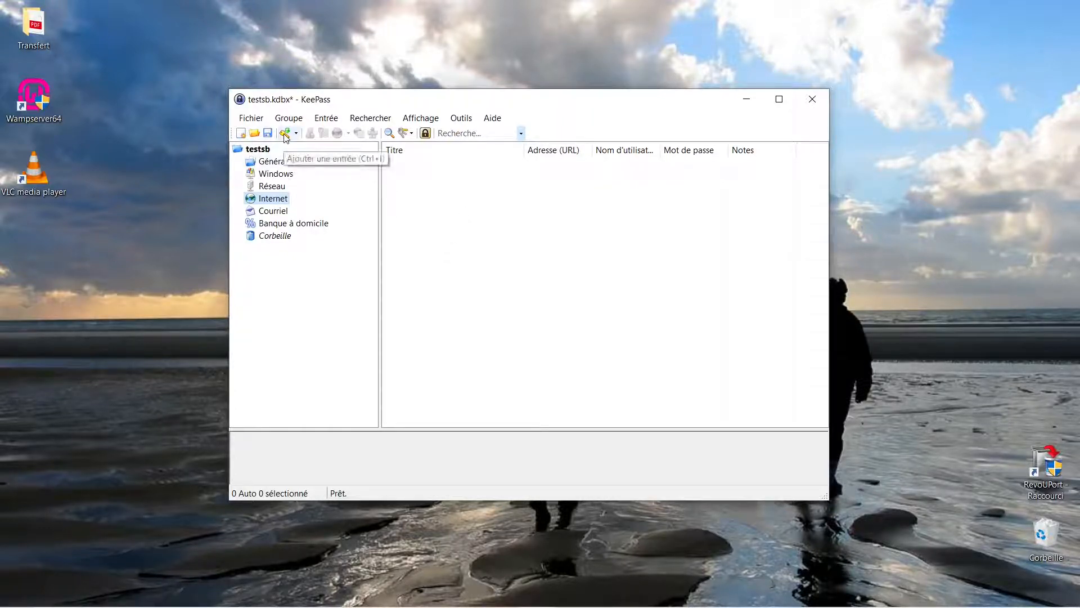
- Start a new entry in the Internet group and reveal its automatically generated password
left_click(326, 119)
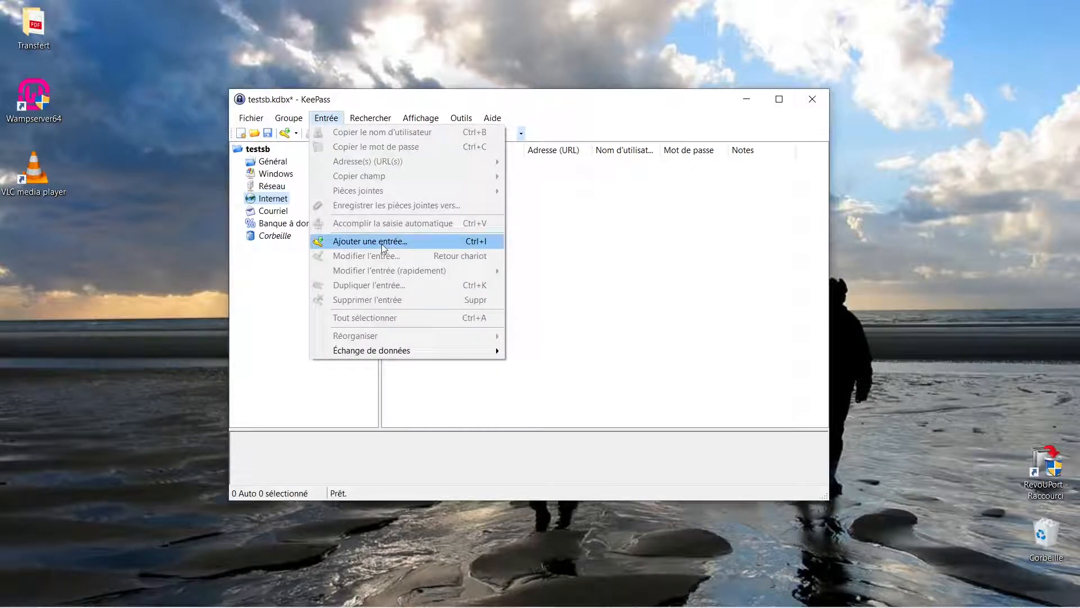
left_click(384, 246)
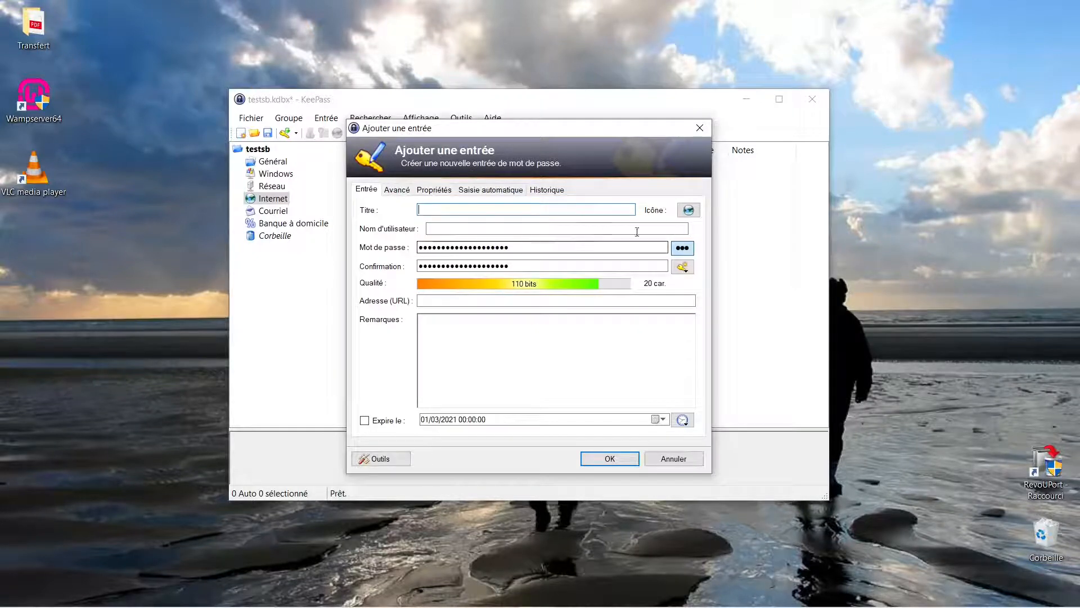
left_click(681, 247)
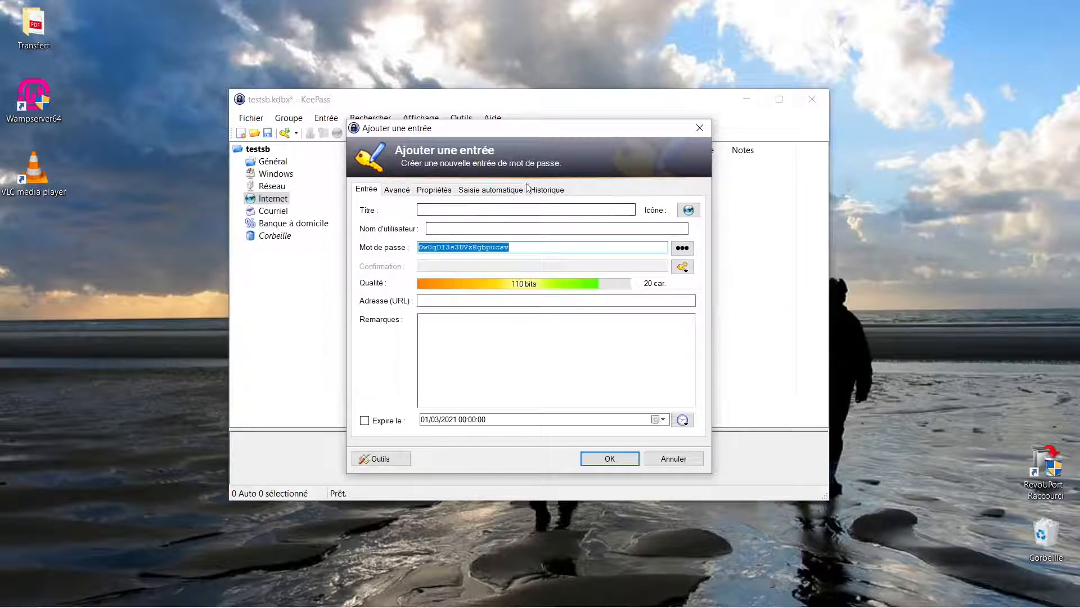
- Generate a new 20-character password from uppercase letters, lowercase letters and digits for the new entry
left_click(681, 270)
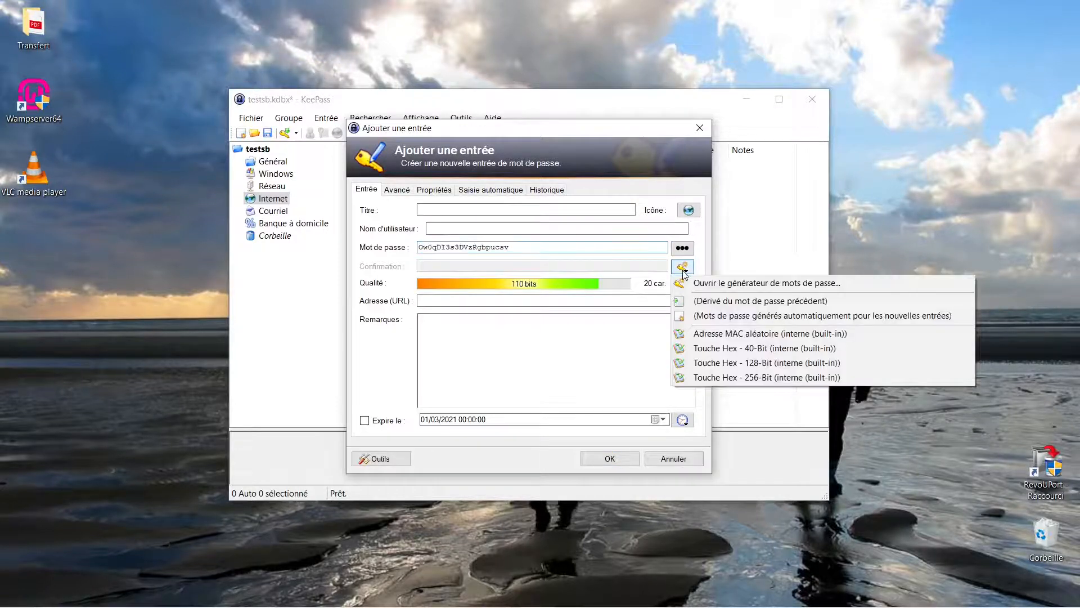
left_click(709, 284)
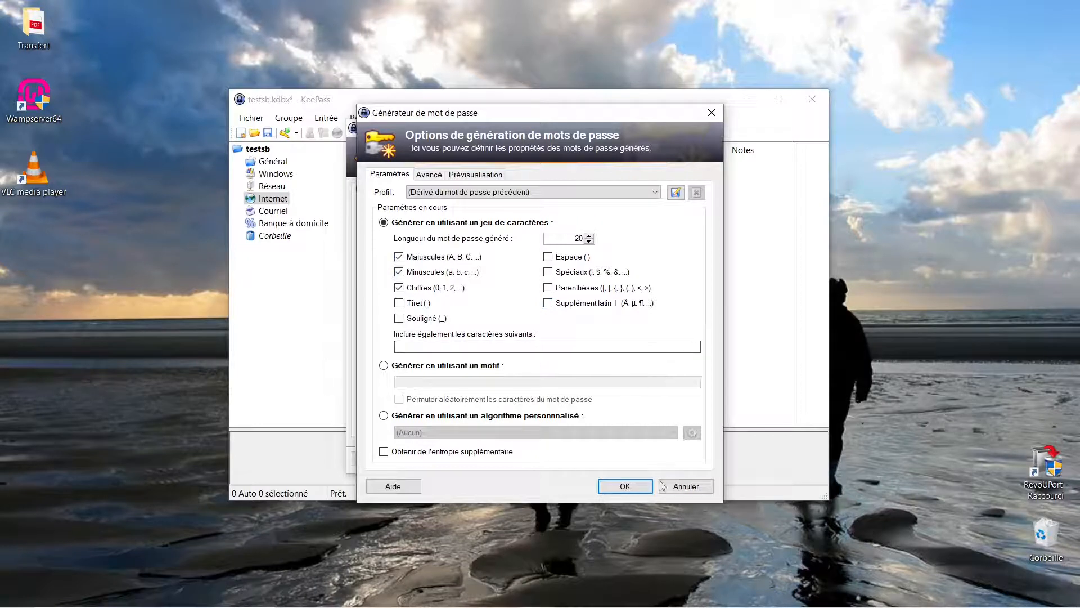
left_click(625, 486)
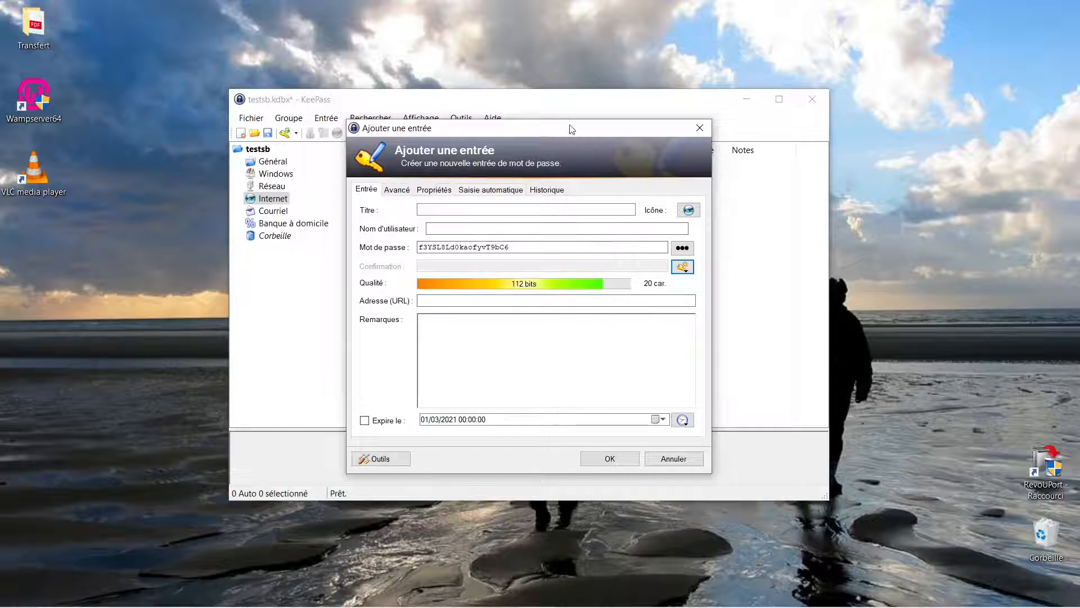
- Move the new-entry dialog aside, switch to Chrome, search for "bpi france création" and open the Bpifrance Création site's account creation page
left_click_drag(571, 128, 237, 122)
left_click_drag(228, 117, 221, 115)
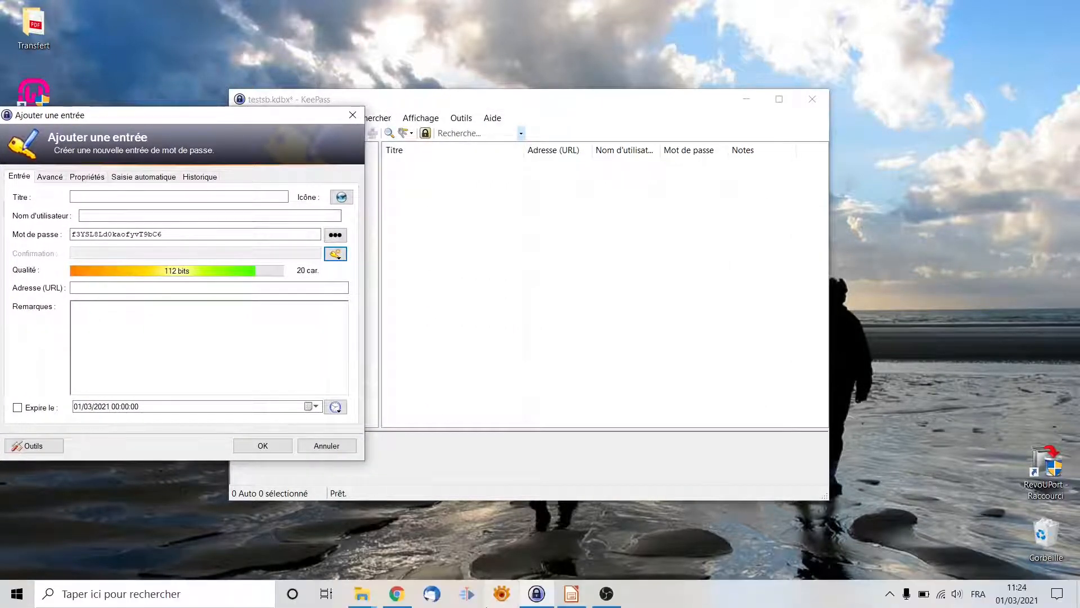
left_click(397, 596)
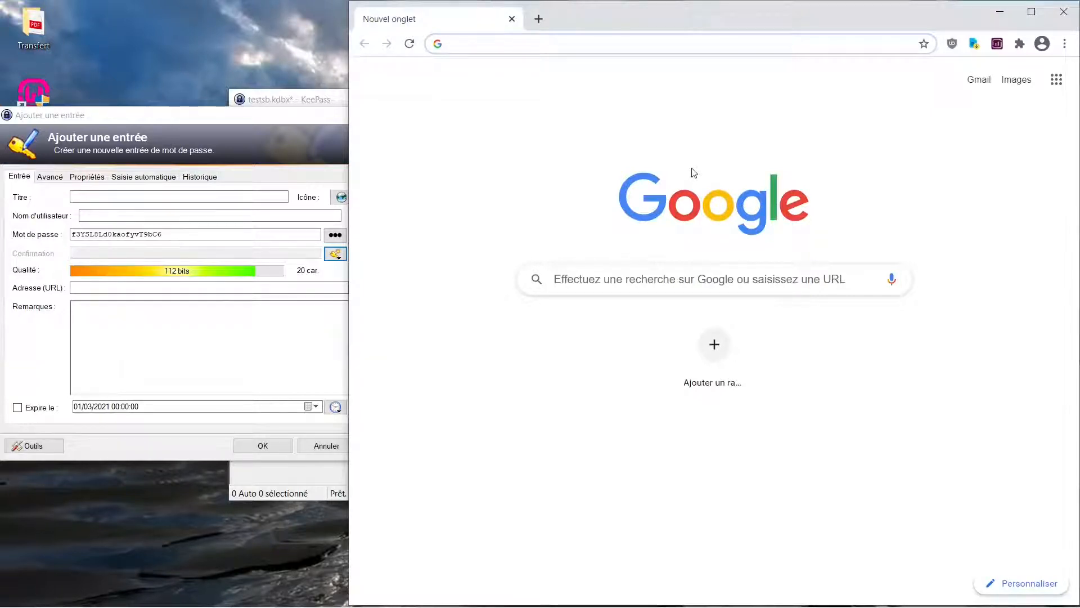
type("bpi")
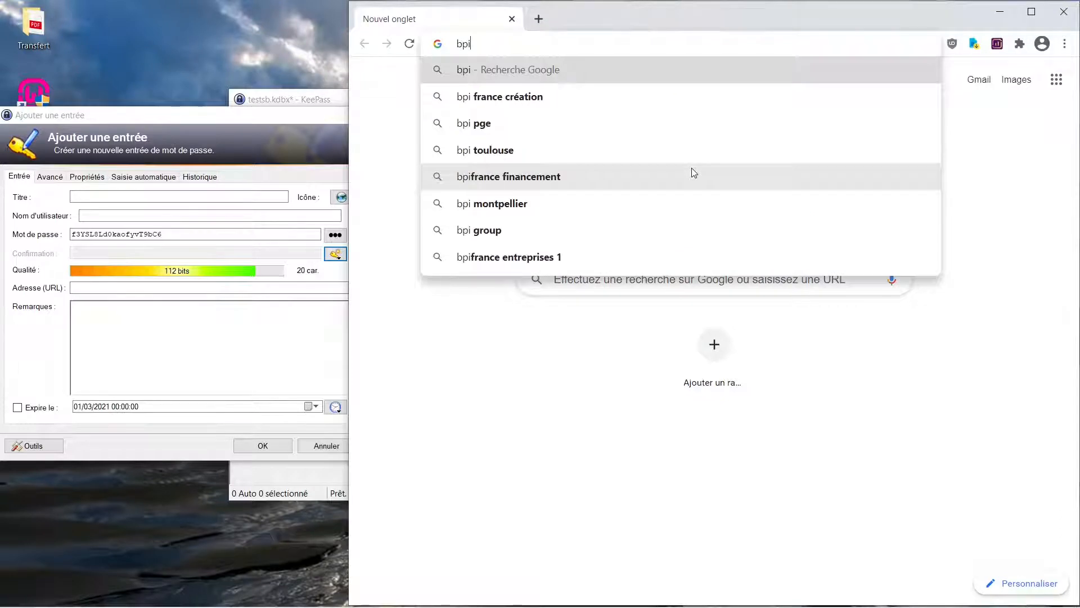
left_click(535, 103)
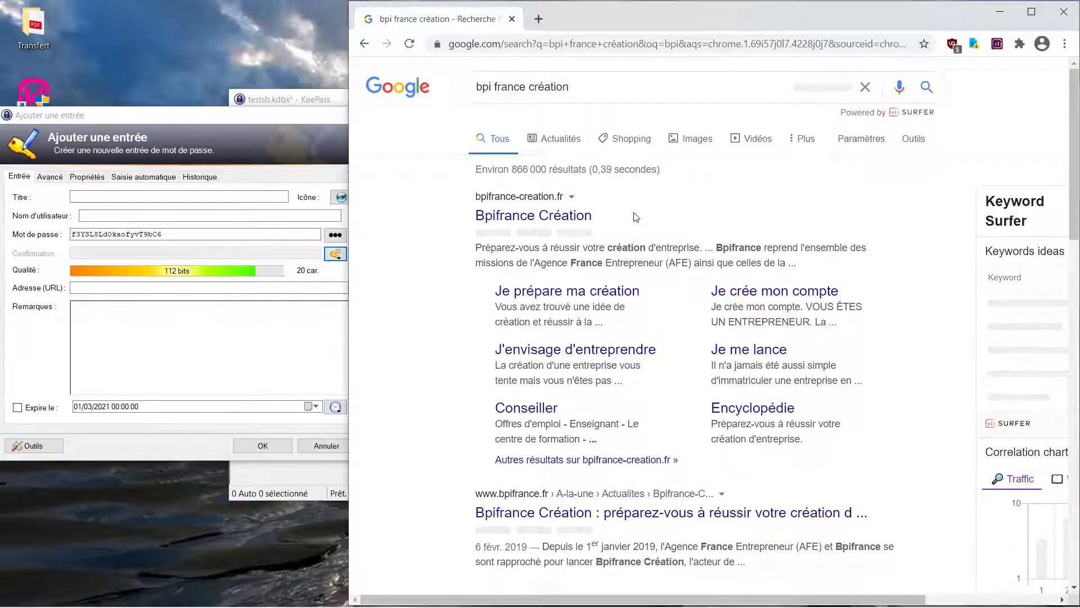
left_click(504, 219)
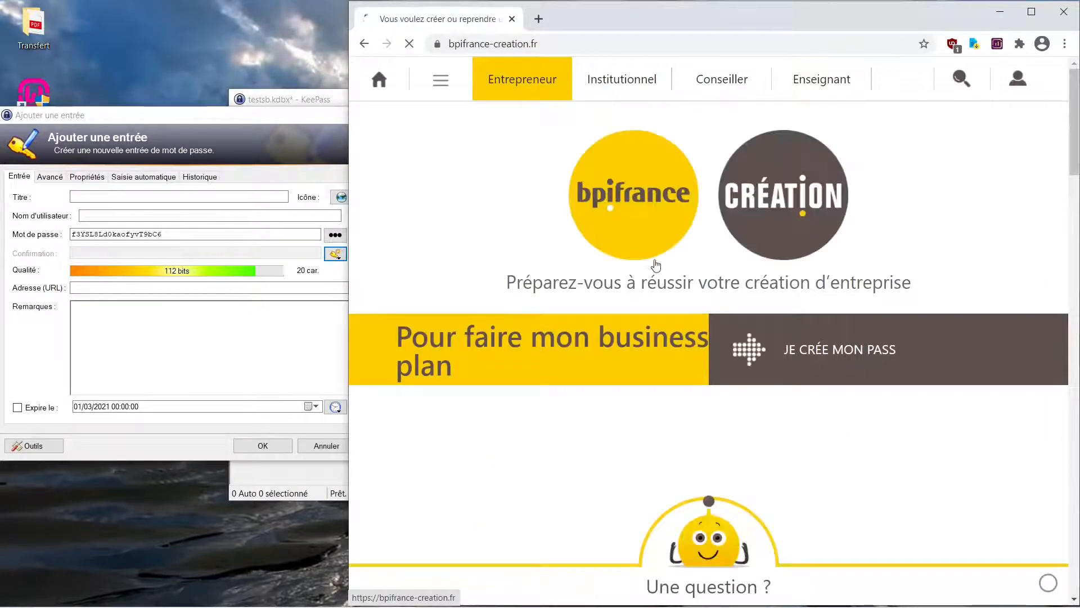
left_click(1017, 83)
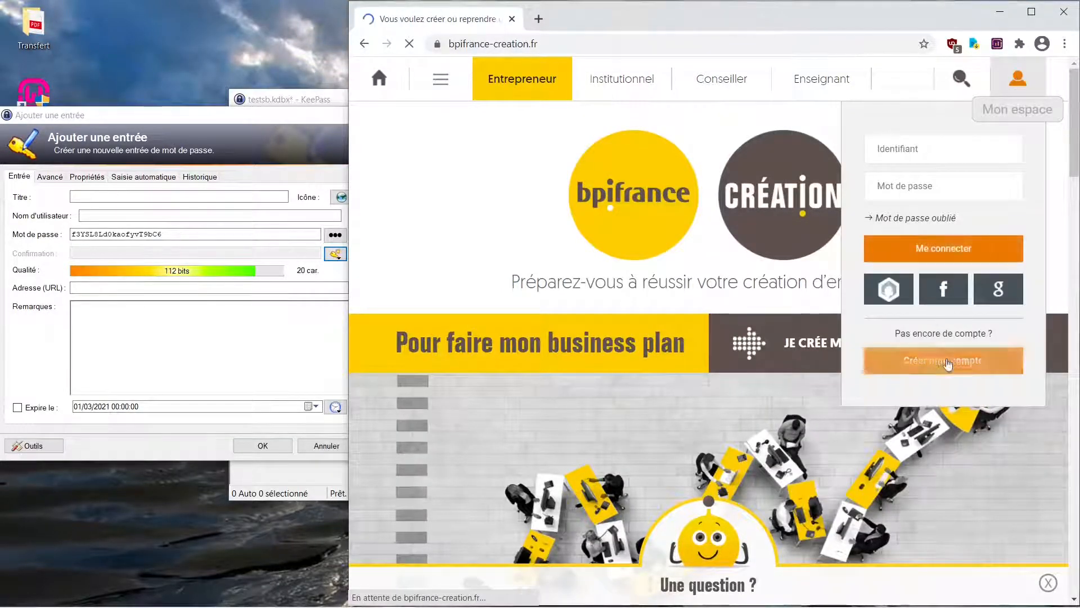
left_click(949, 362)
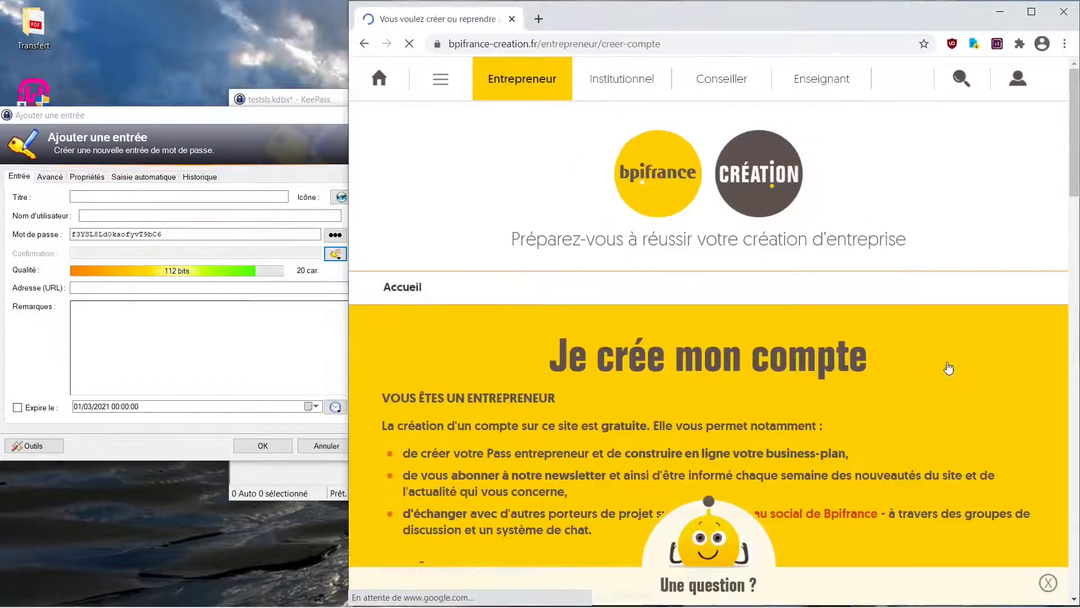
- Enter the e-mail address in the entrepreneur account form, complete the robot check and submit the account creation
scroll(1069, 170, "down", 10)
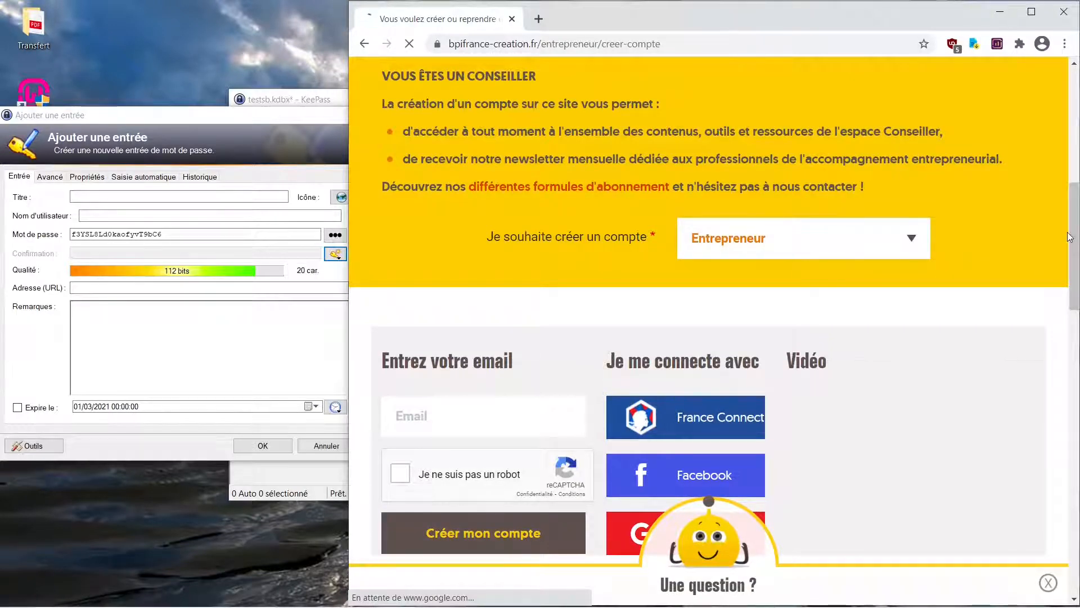
scroll(788, 246, "down", 2)
scroll(465, 288, "down", 1)
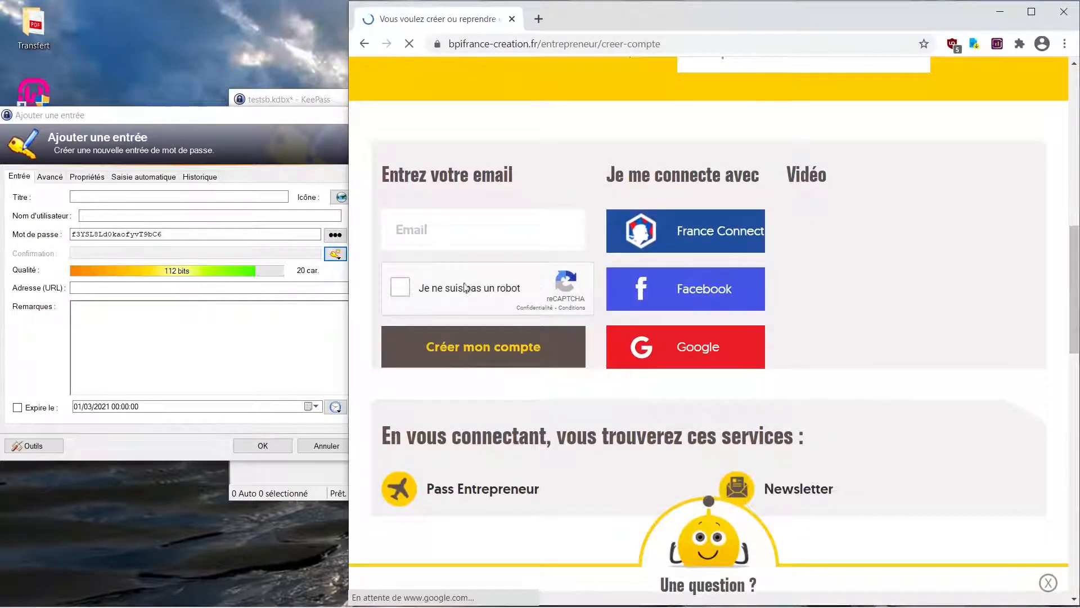
left_click(428, 231)
type("b")
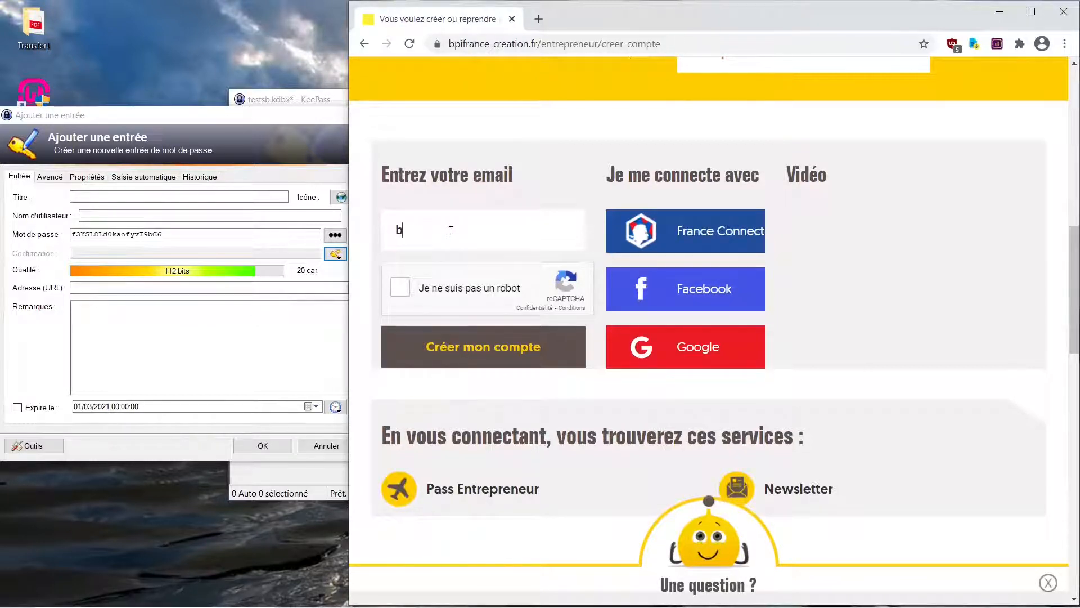
key("BackSpace")
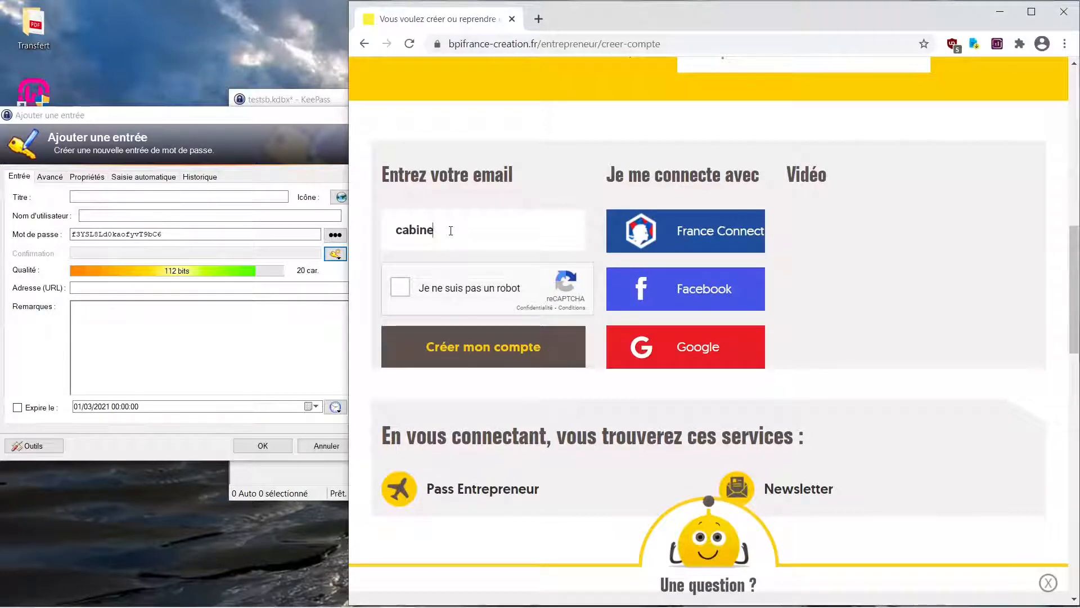
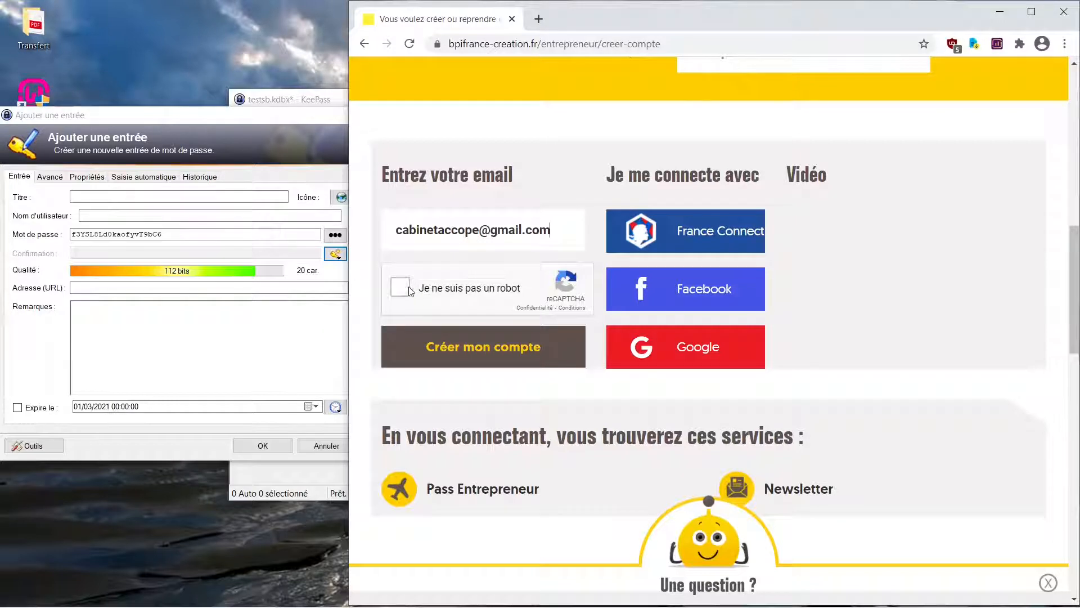
left_click(400, 287)
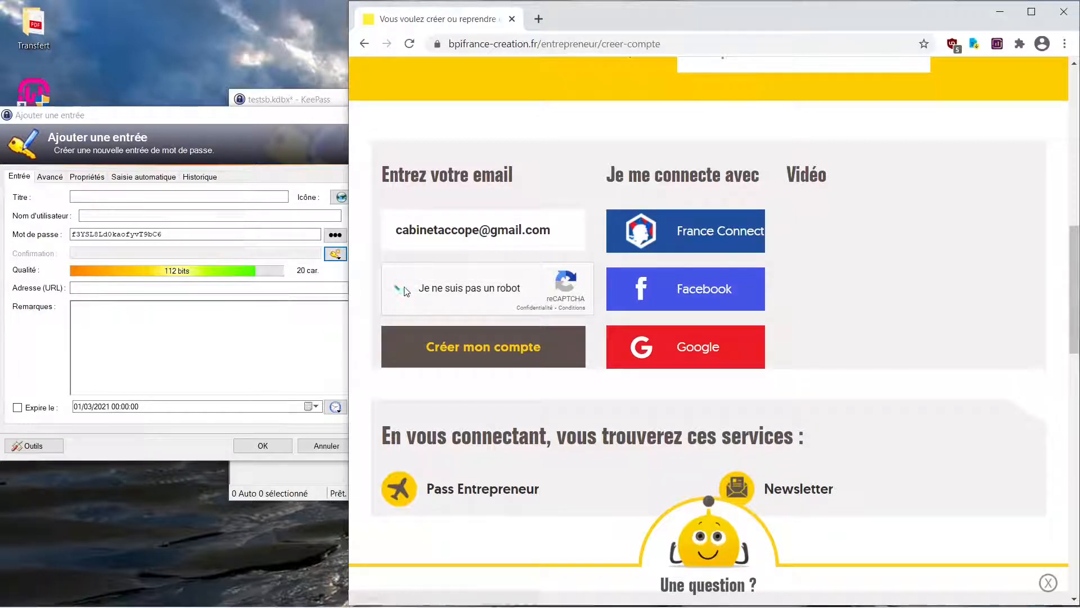
left_click(497, 353)
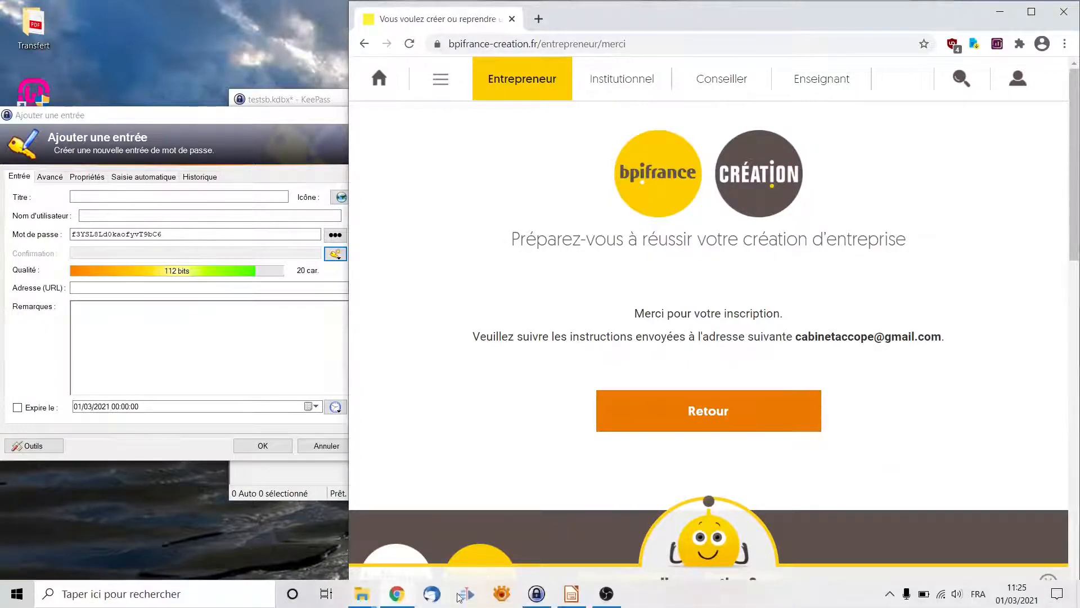
- Switch to Thunderbird, open the Bpifrance Création registration confirmation e-mail, follow its link and log in through the one-time login page
left_click(433, 594)
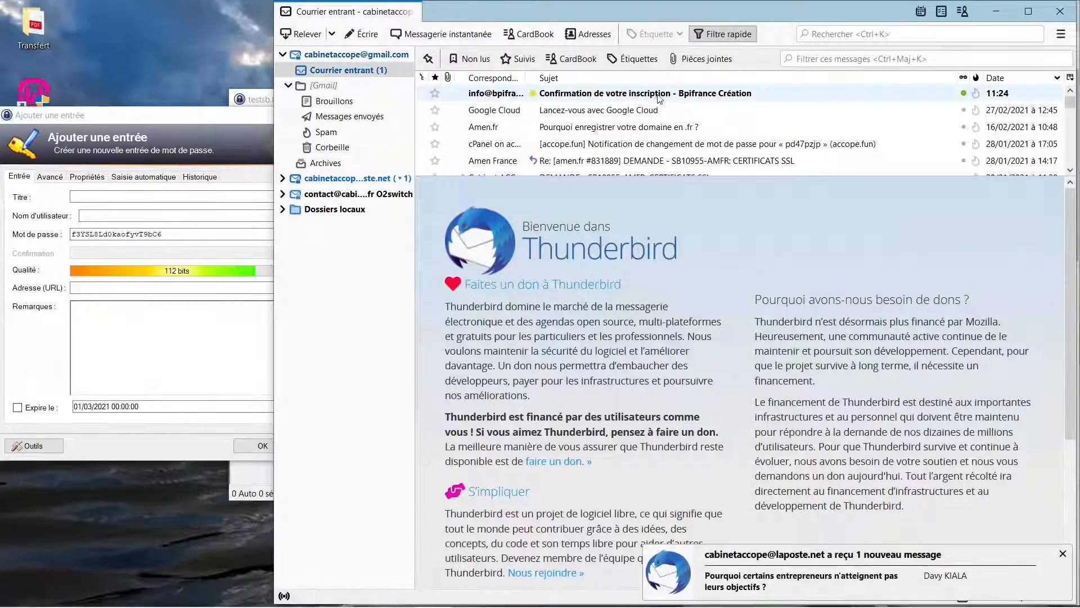
left_click(660, 93)
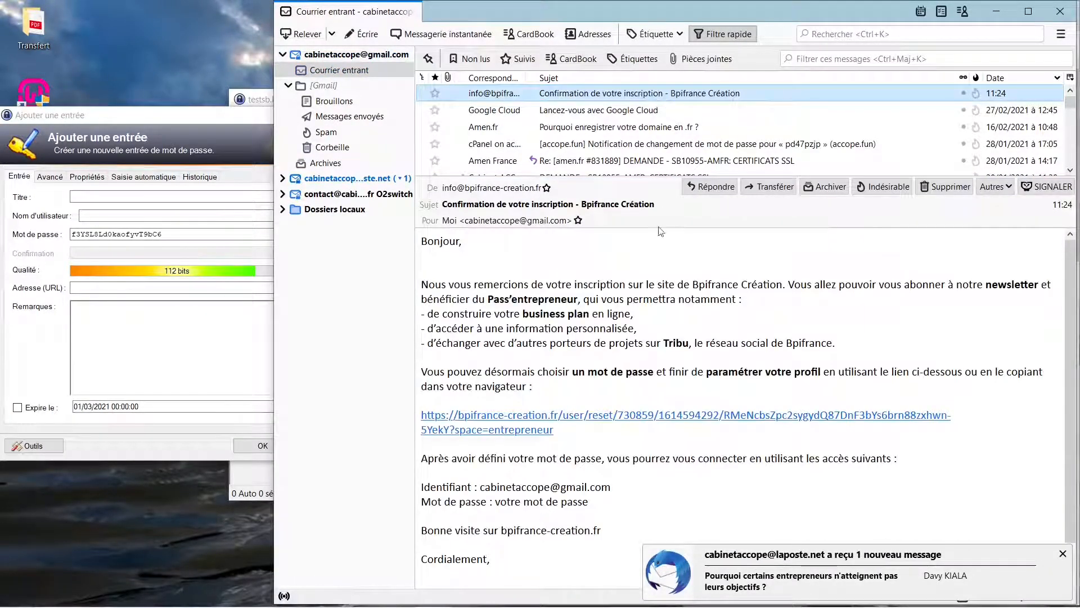
left_click(519, 420)
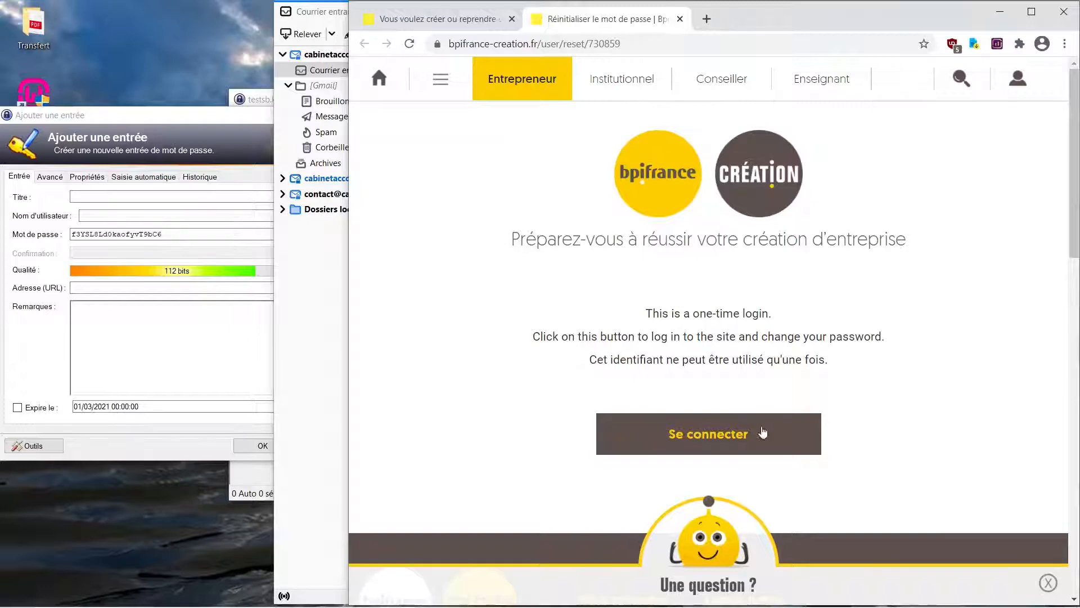
left_click(703, 434)
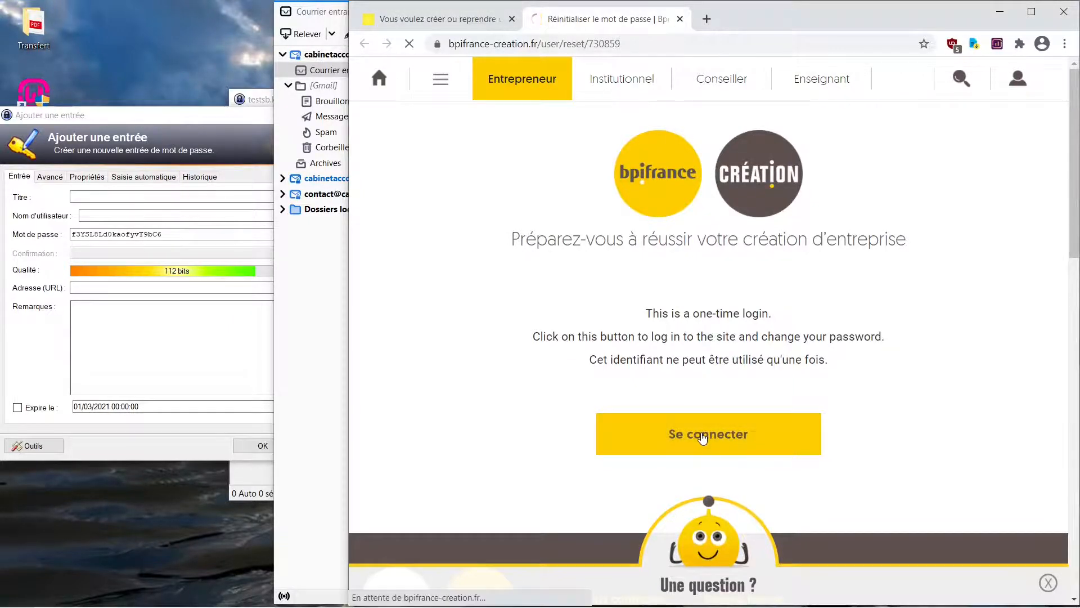
scroll(585, 340, "down", 4)
scroll(585, 340, "down", 3)
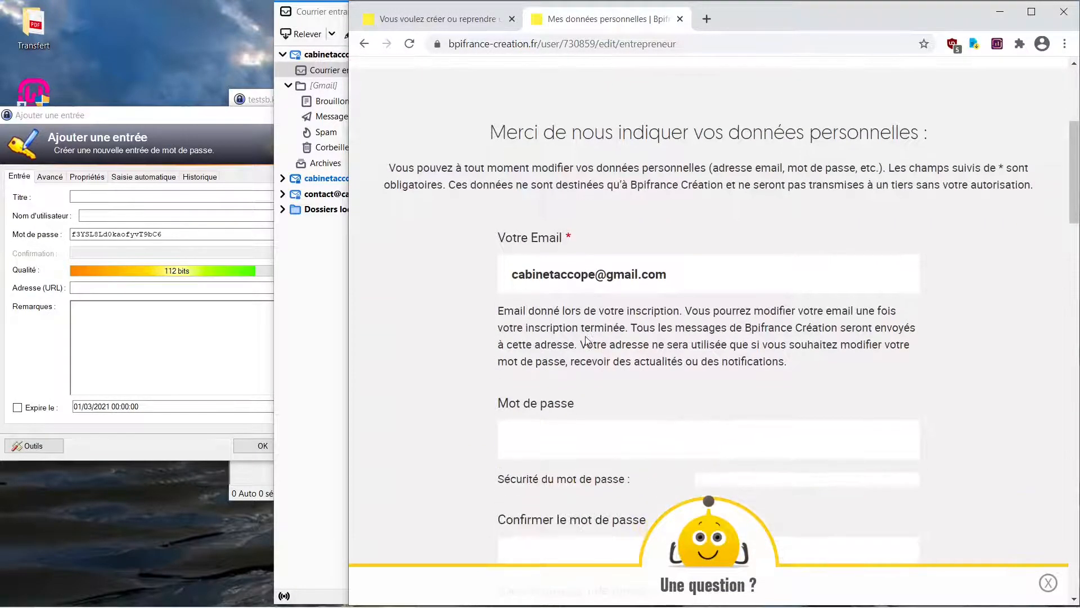
scroll(587, 341, "down", 2)
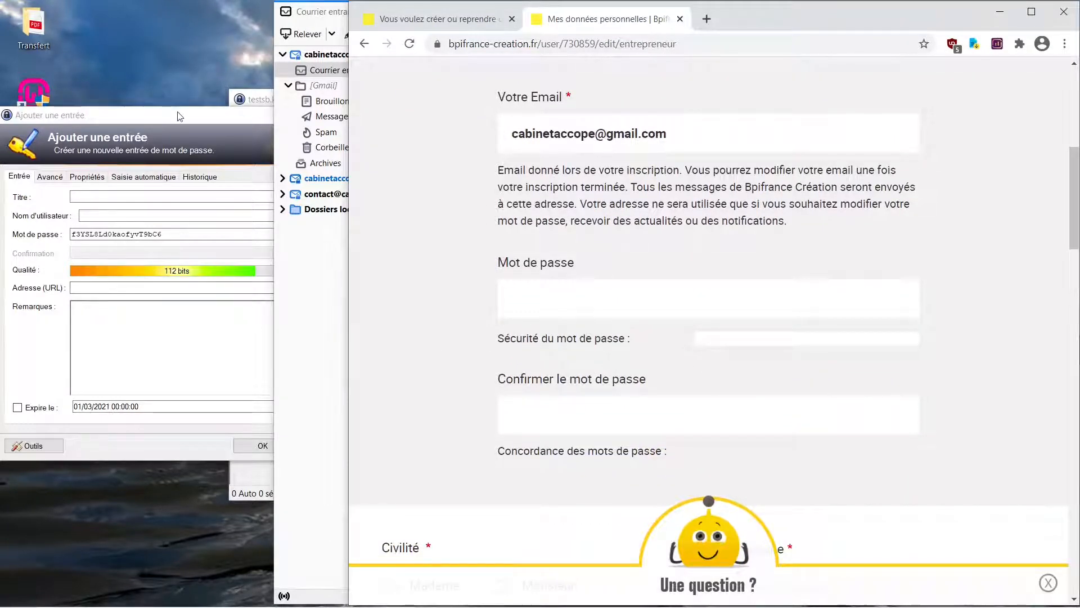
- Switch to the new KeePass entry and title it "BPIFrance création"
left_click(190, 172)
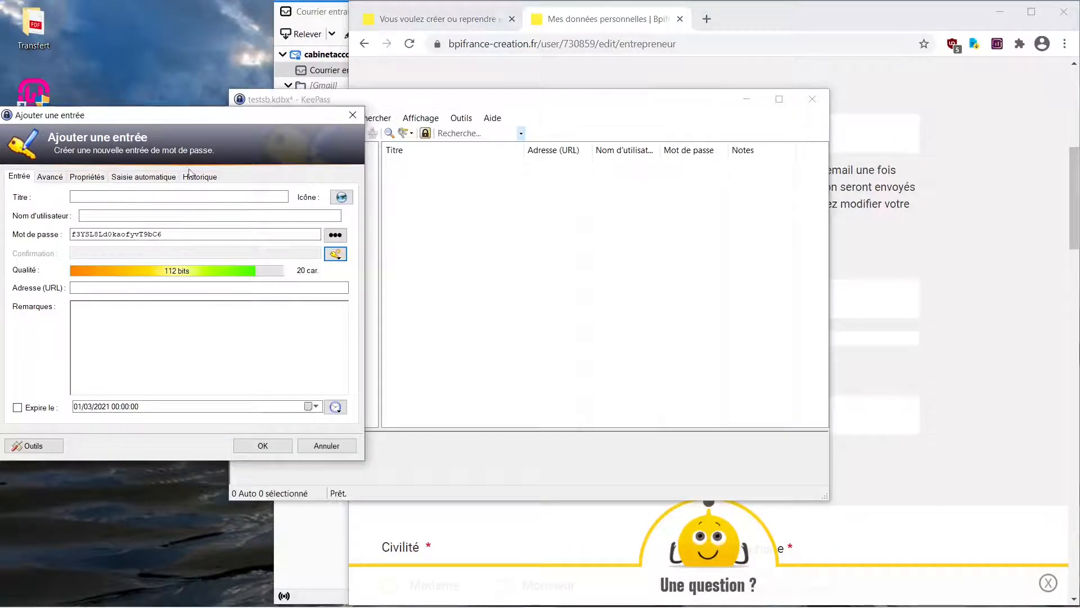
left_click(136, 198)
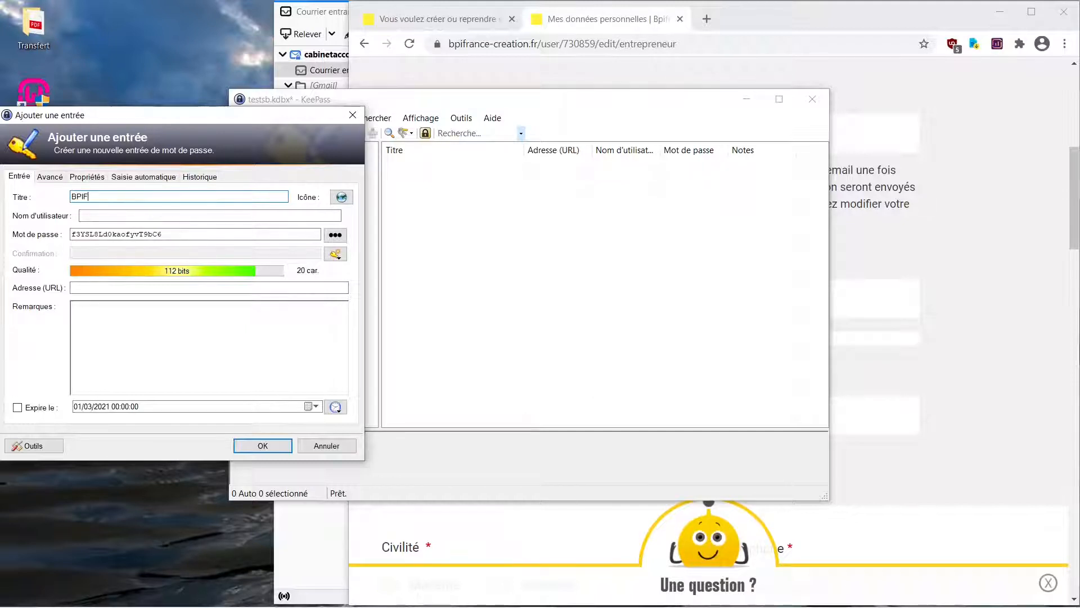
type("rance création")
- Copy the account e-mail from the site's personal data page in Chrome into the KeePass entry's user name
left_click(131, 215)
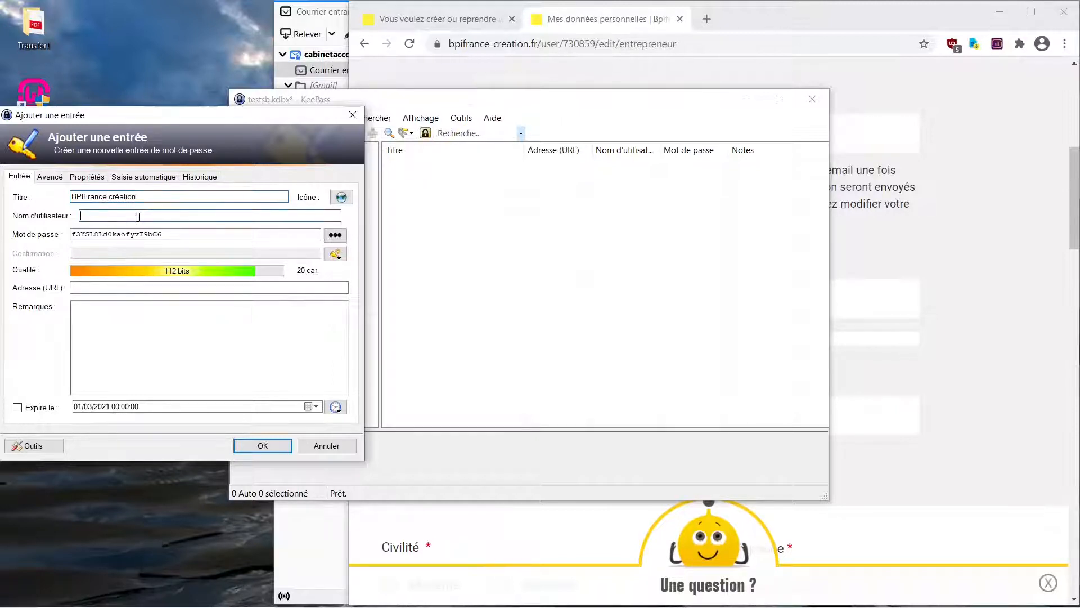
left_click(929, 238)
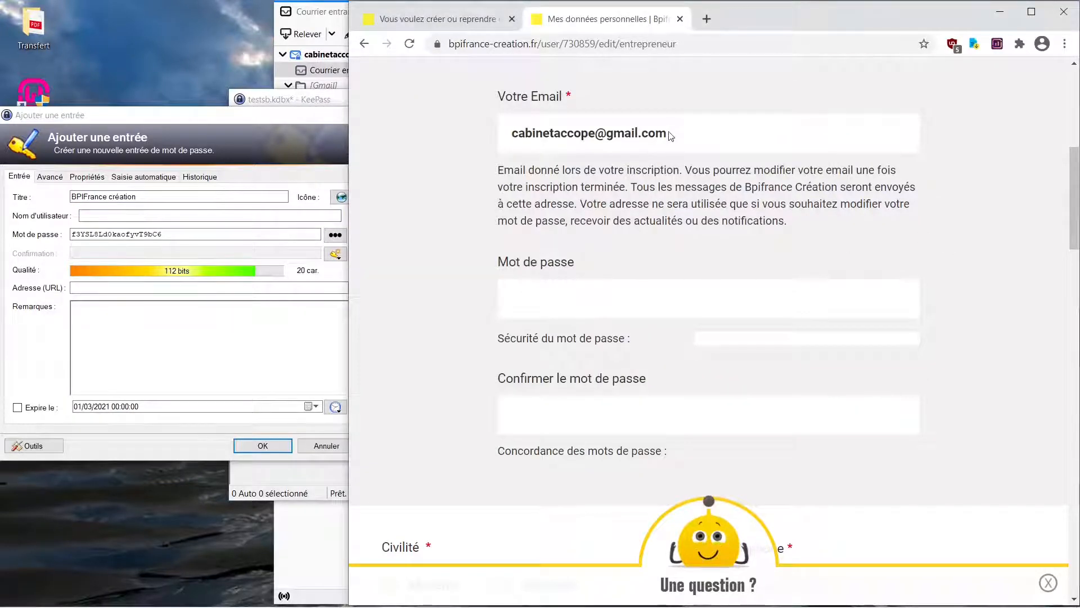
left_click_drag(670, 137, 514, 140)
right_click(518, 138)
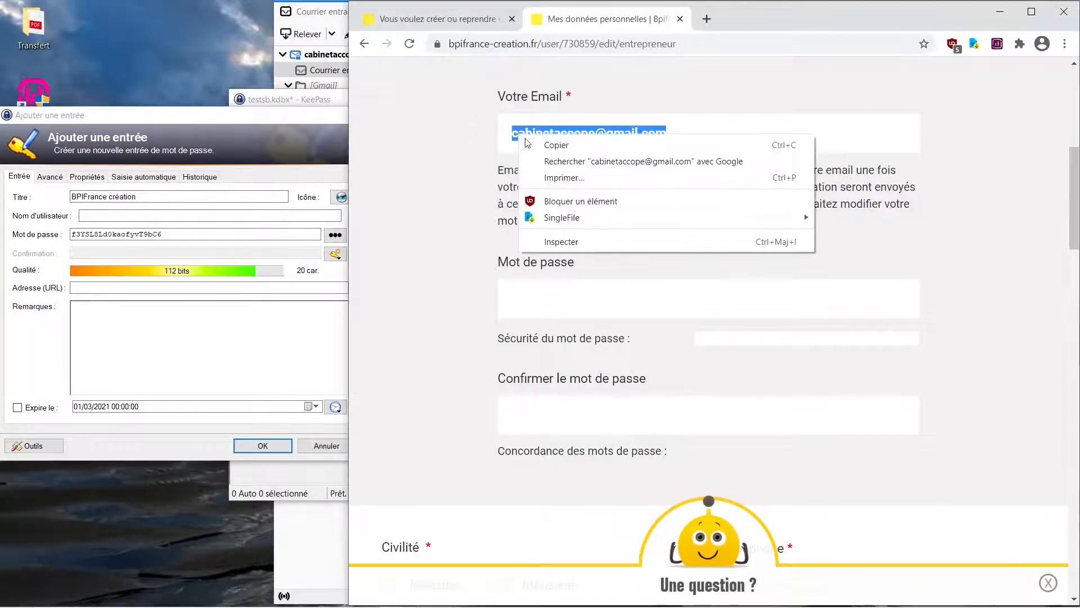
left_click(540, 145)
left_click(192, 217)
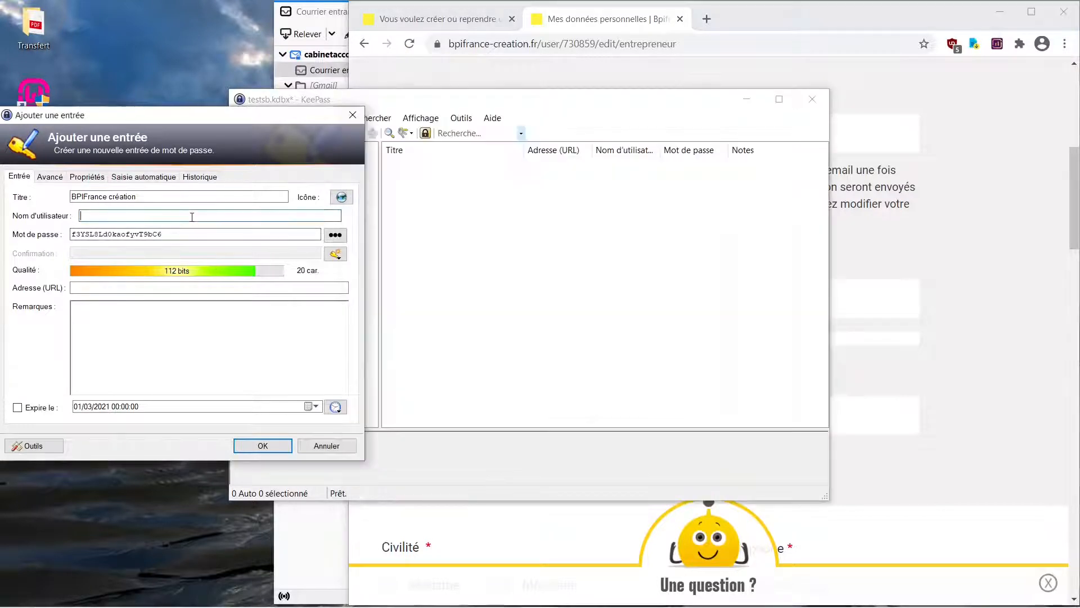
right_click(192, 217)
left_click(242, 272)
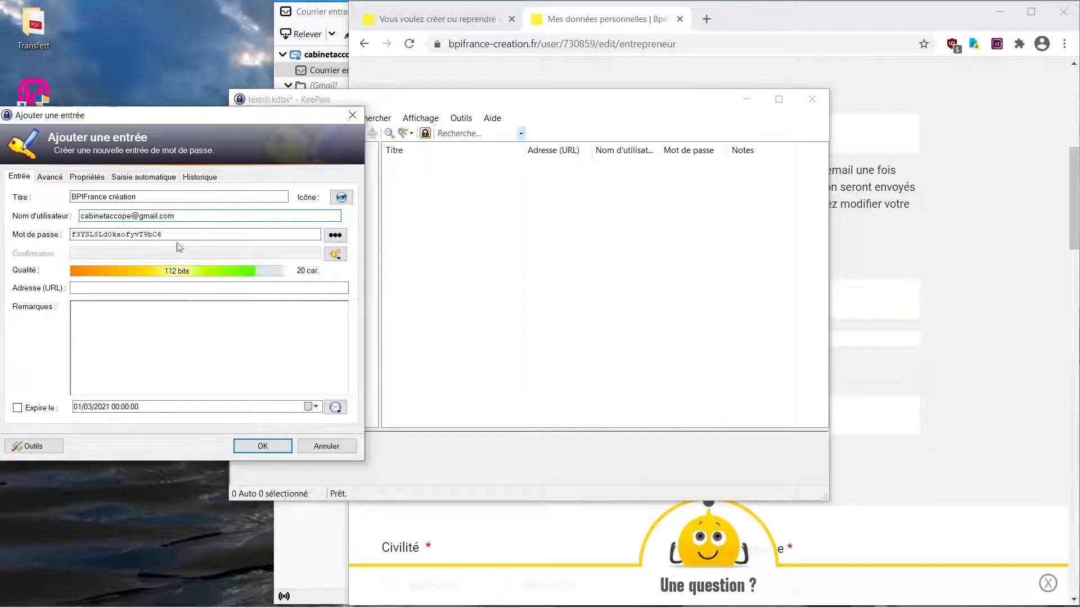
- Try to use the generated KeePass password for the account by copying it into the site's password field in Chrome
left_click_drag(176, 234, 65, 238)
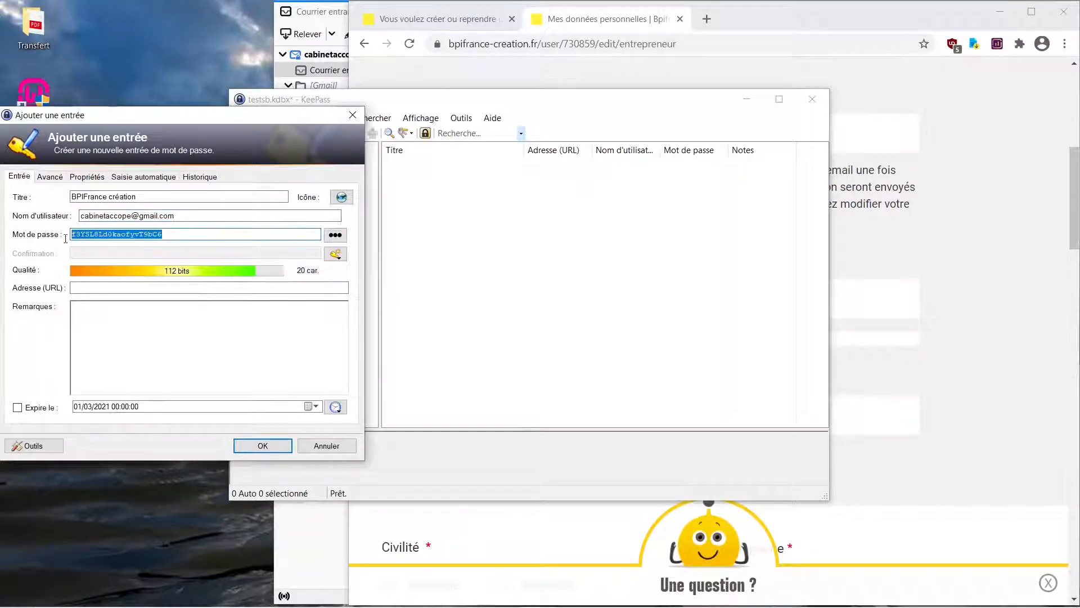
right_click(101, 234)
left_click(141, 274)
left_click(757, 292)
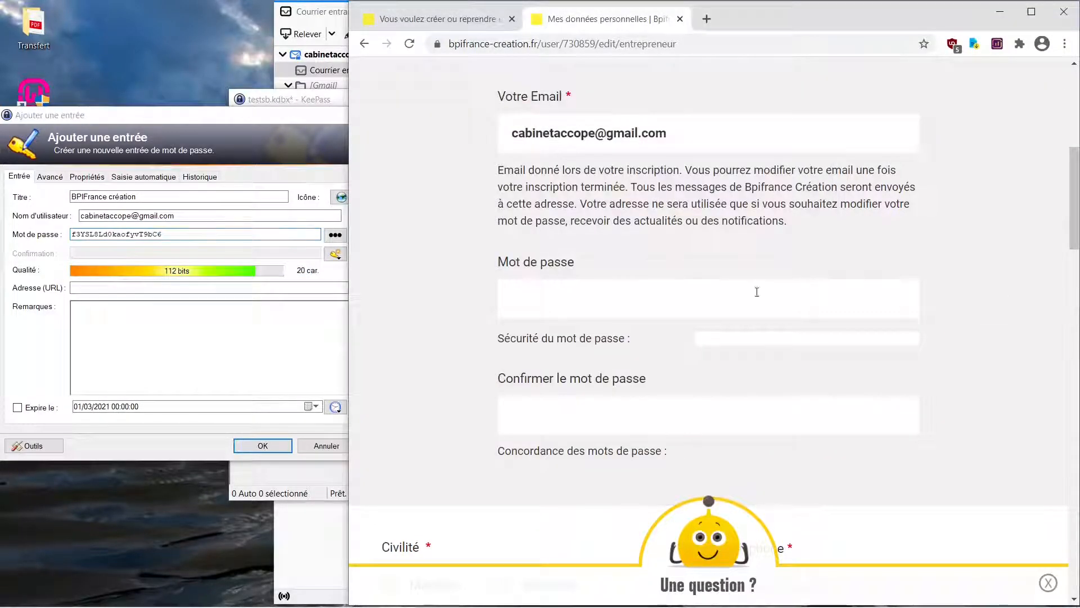
right_click(554, 296)
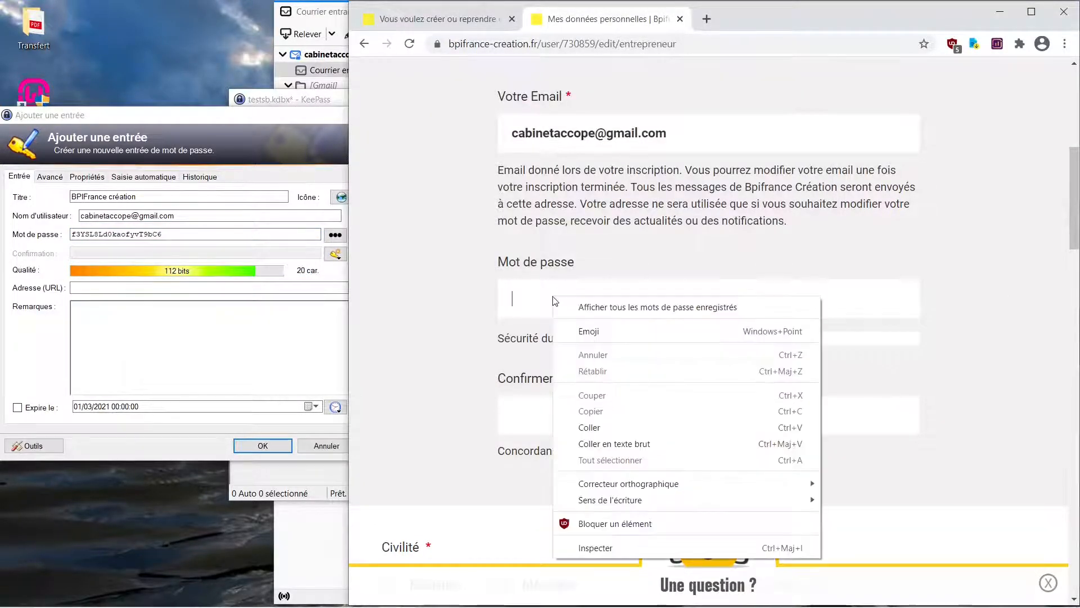
left_click(604, 430)
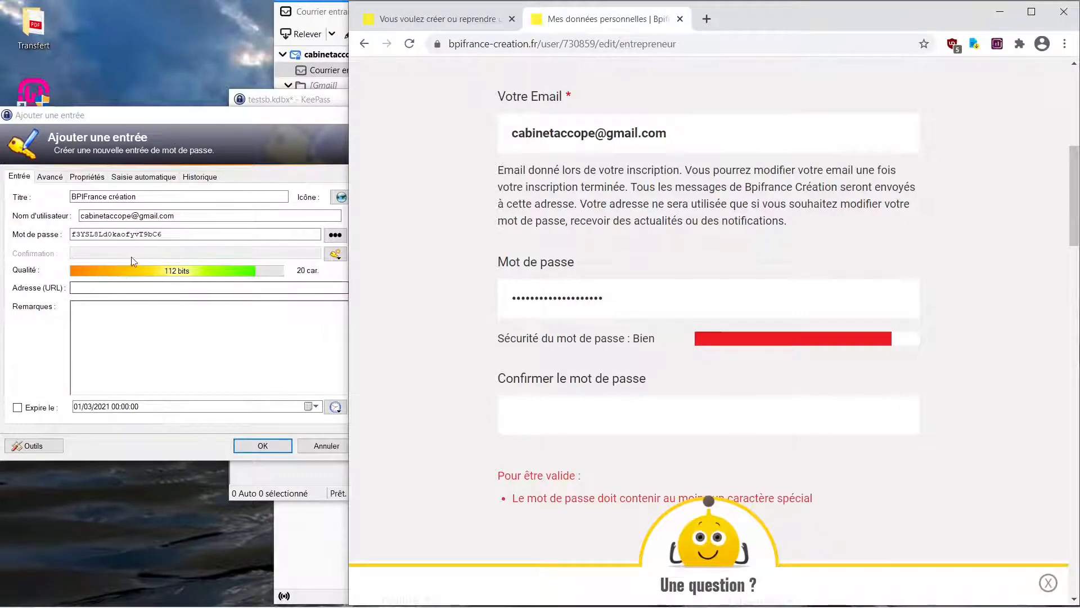
- Replace the fourth character of the KeePass entry's password with a special character and copy the modified password
left_click(87, 235)
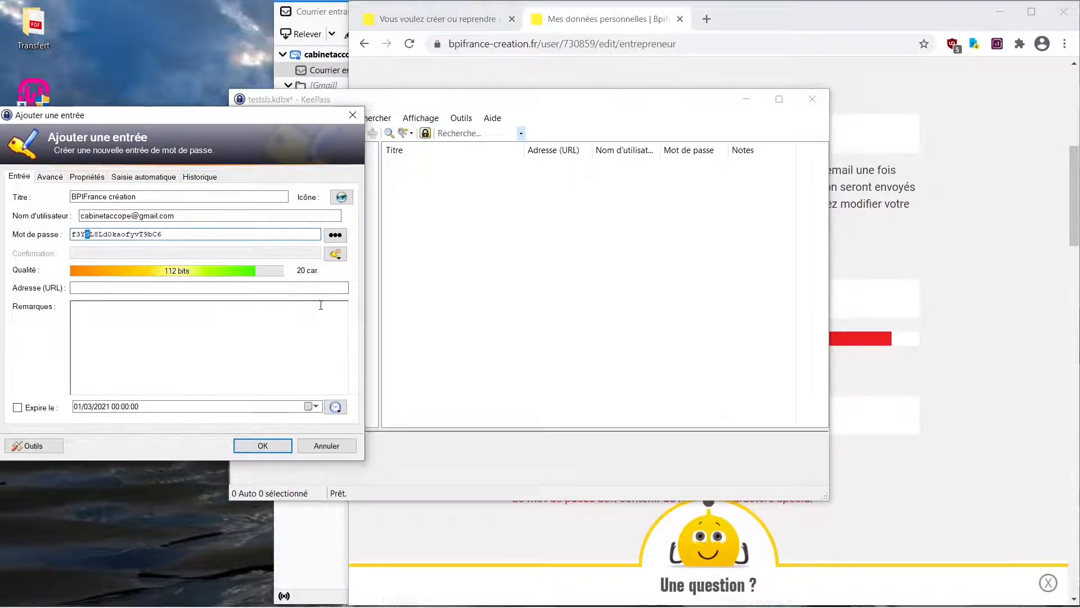
type("#")
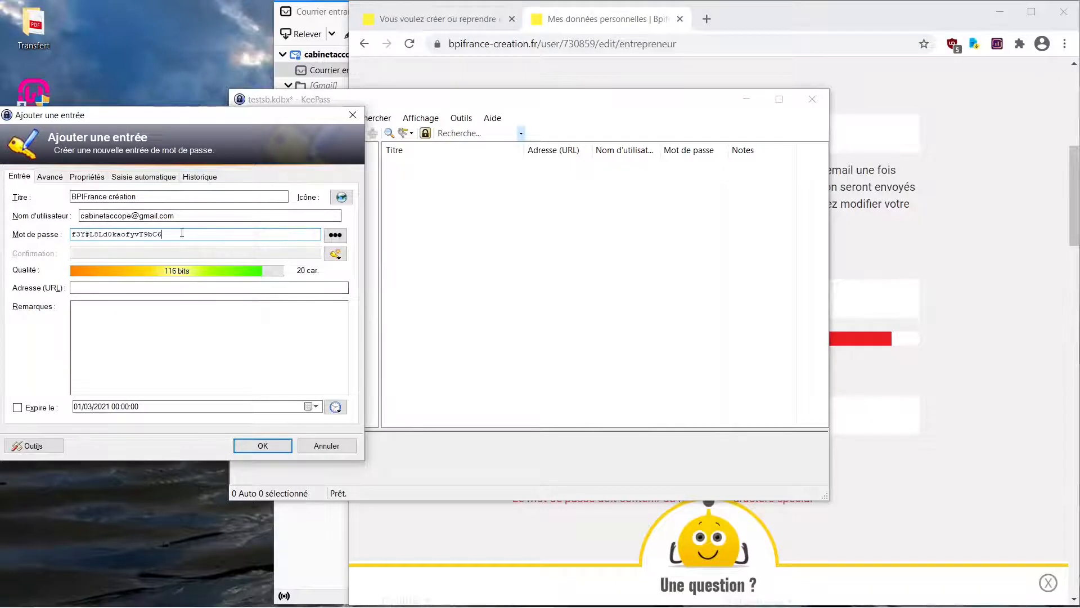
left_click_drag(181, 234, 24, 235)
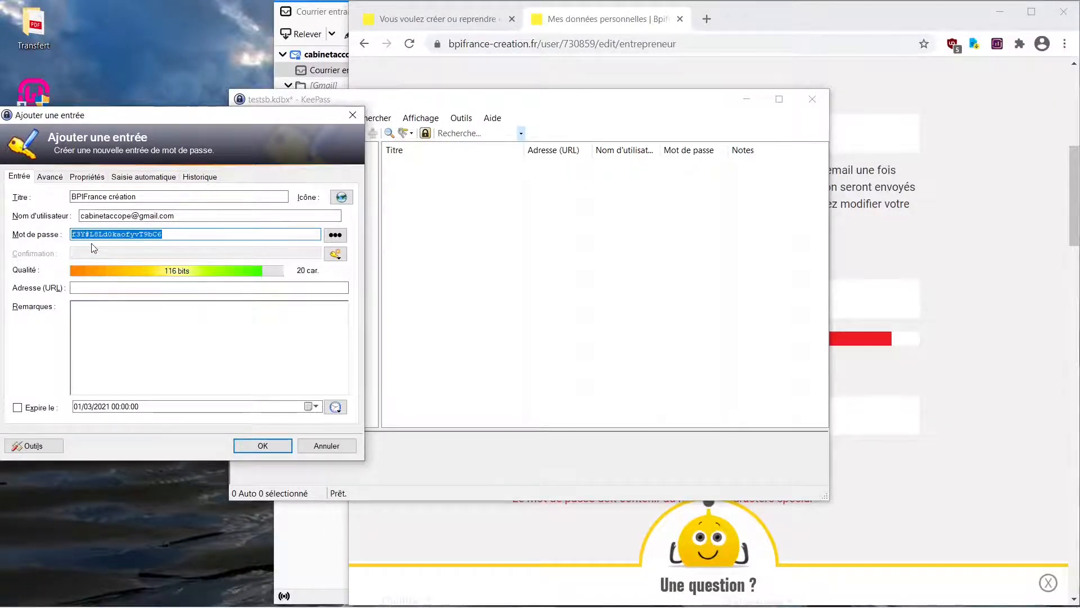
- Switch to Chrome, replace the site's account password with the modified password and paste it into the confirmation field
left_click(981, 262)
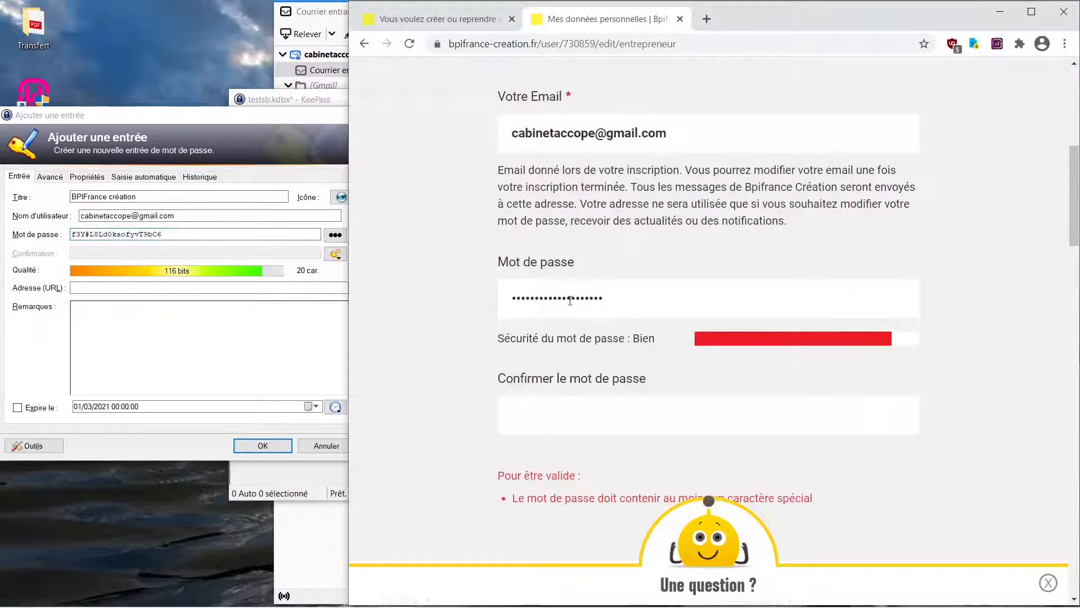
double_click(551, 296)
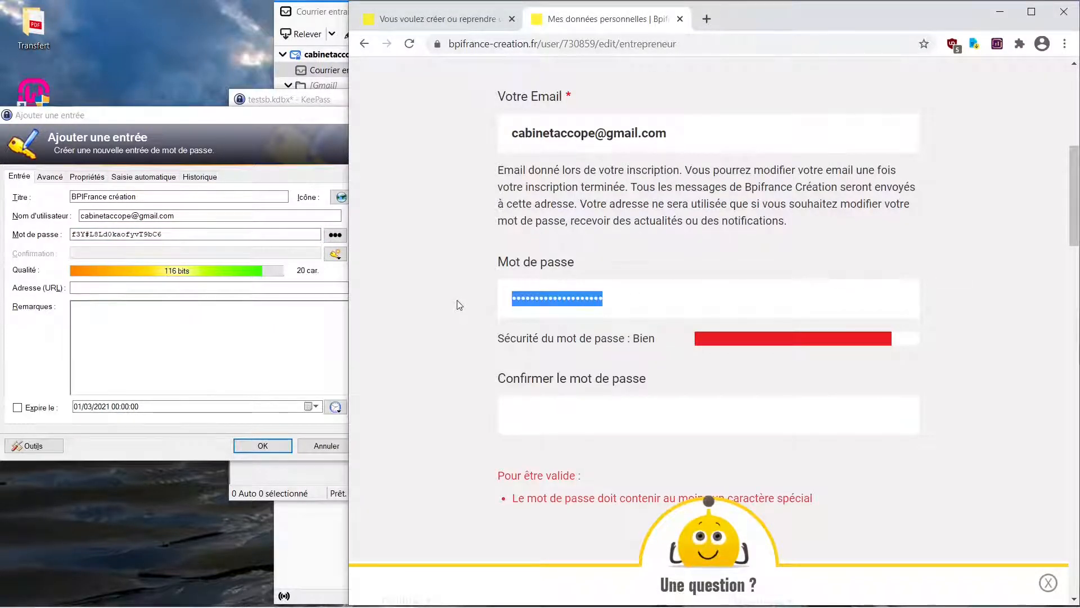
key("ctrl+v")
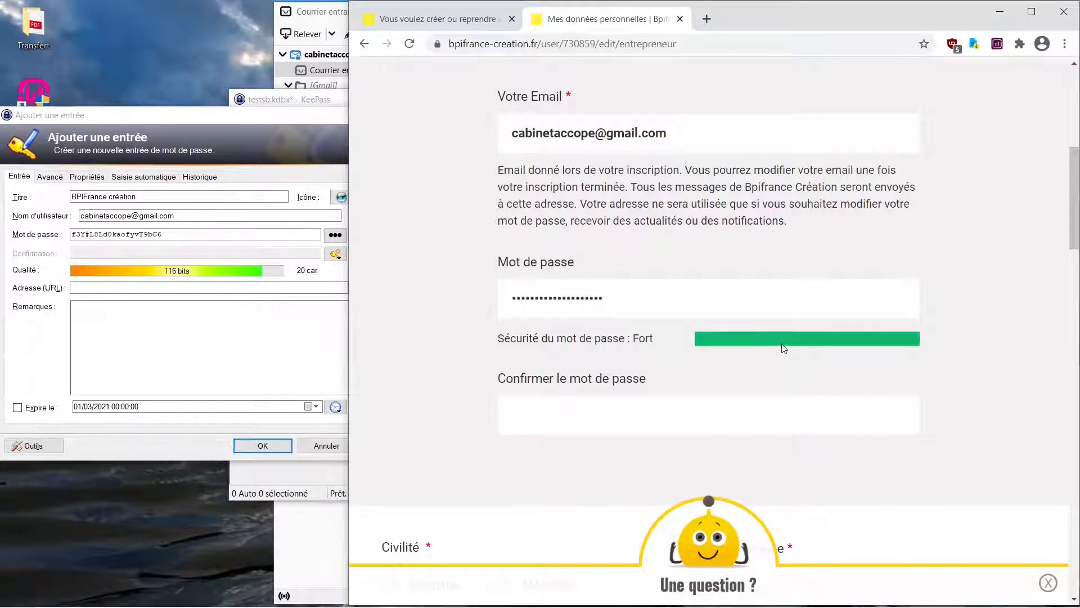
left_click(605, 413)
key("ctrl+v")
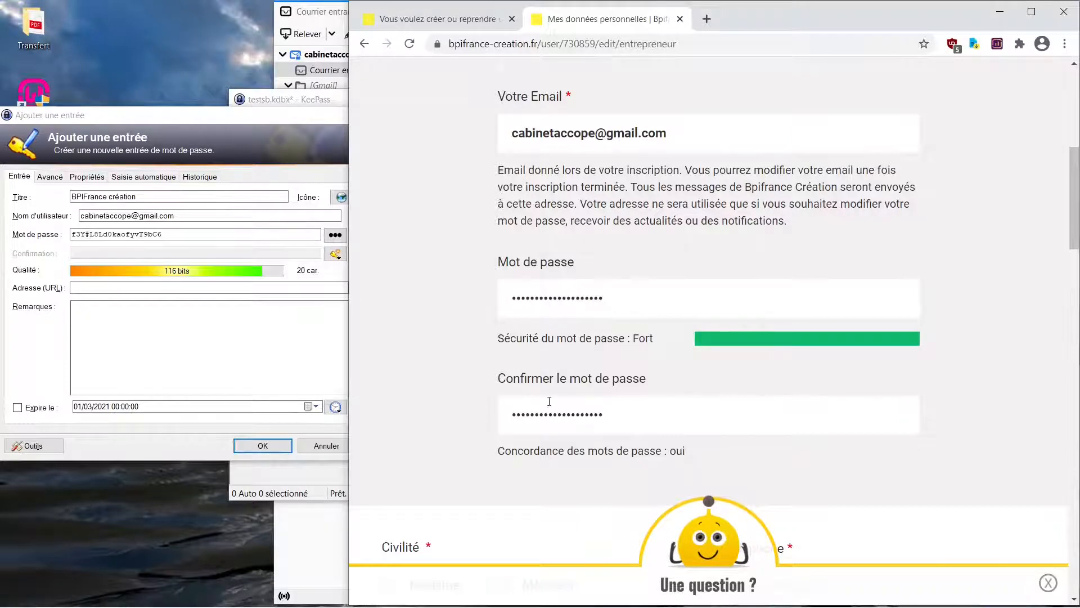
- Set the title to Monsieur and enter the account holder's first and last name in the personal data form
scroll(550, 402, "down", 7)
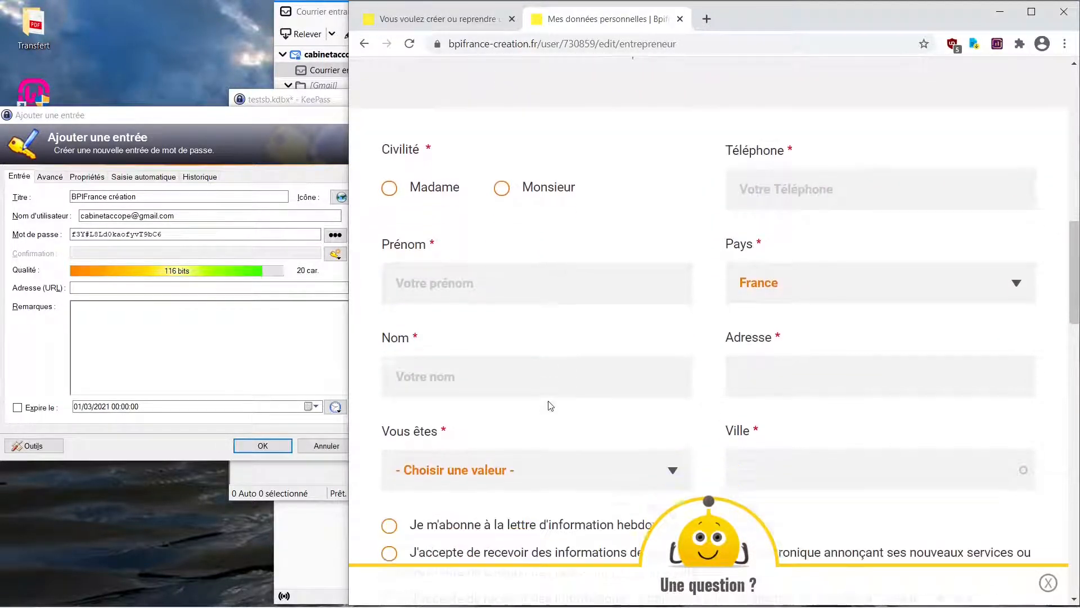
scroll(550, 405, "down", 2)
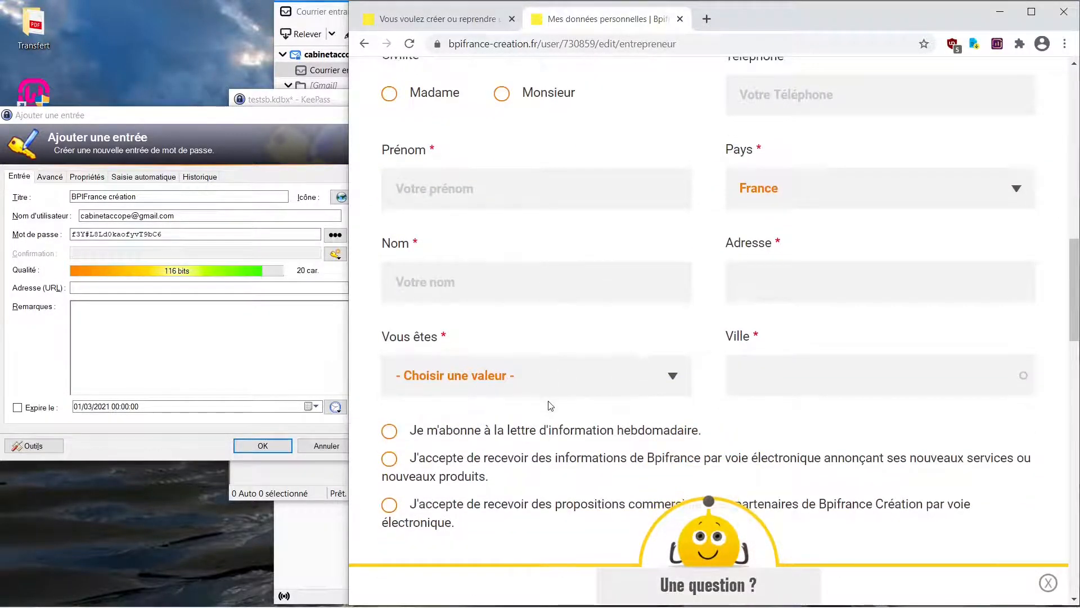
left_click(502, 95)
left_click(489, 189)
left_click(494, 285)
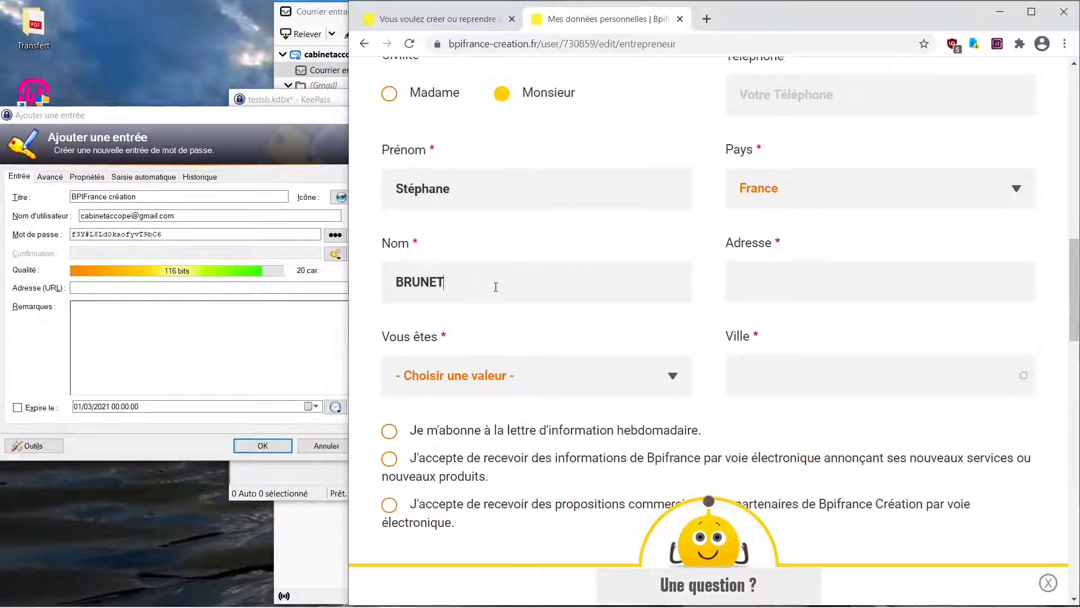
- Set "Vous êtes" to "Une entreprise déjà existante" and fill in the account holder's phone number, street address and city
left_click(534, 375)
left_click(488, 346)
left_click(889, 101)
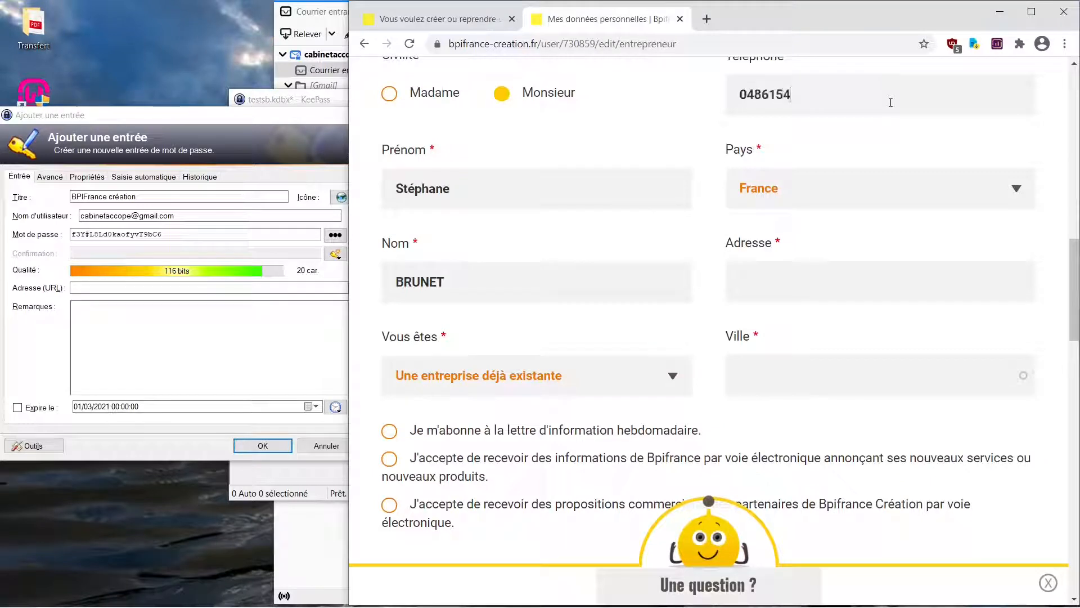
left_click(827, 280)
left_click(839, 377)
type("MEJANNES LE CLAP")
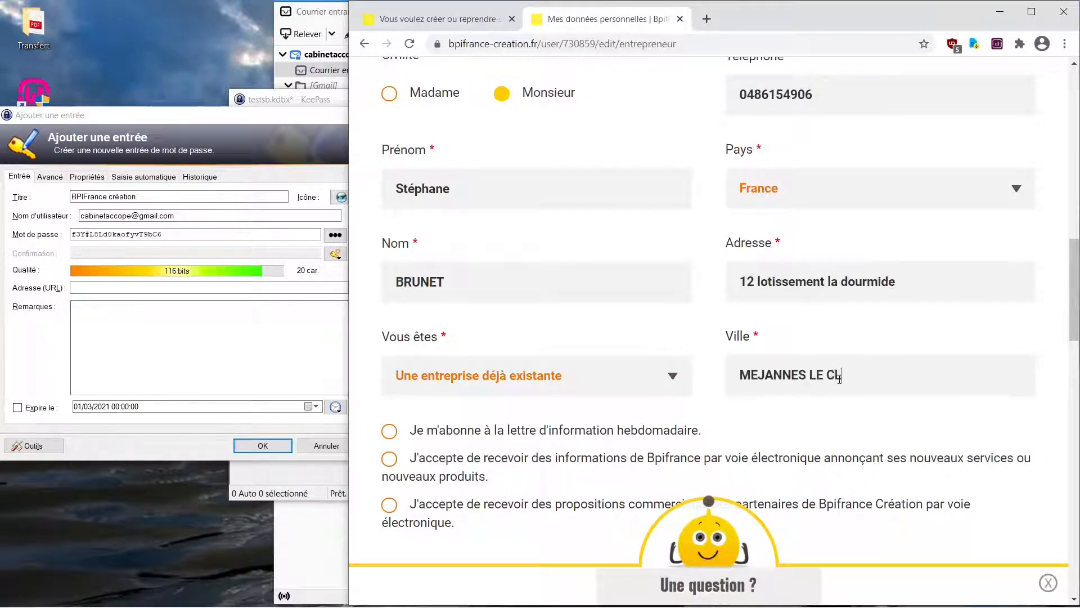
- Opt in to the weekly newsletter and Bpifrance's electronic information, and submit the personal data form
left_click(389, 431)
left_click(390, 459)
scroll(703, 397, "down", 3)
left_click(704, 393)
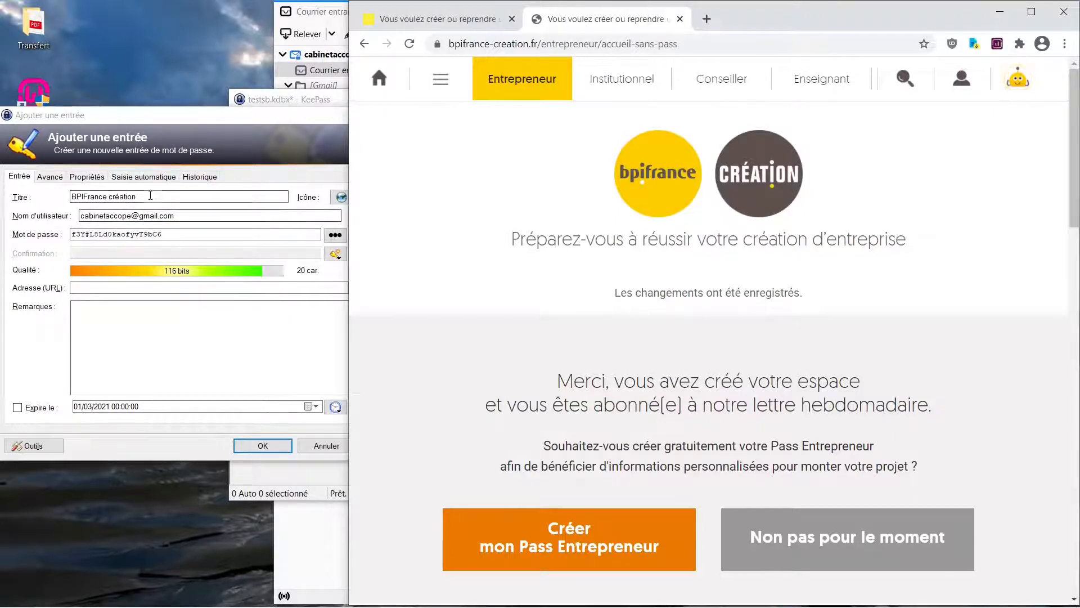
- Log out of the new Bpifrance Création account from its "Mon espace" options
left_click(110, 286)
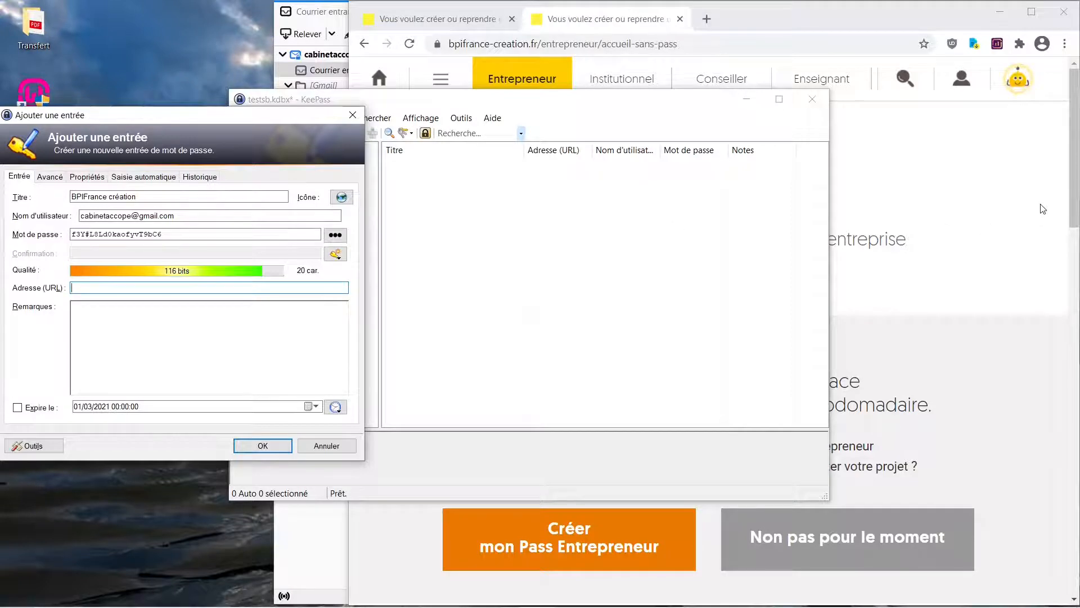
left_click(962, 83)
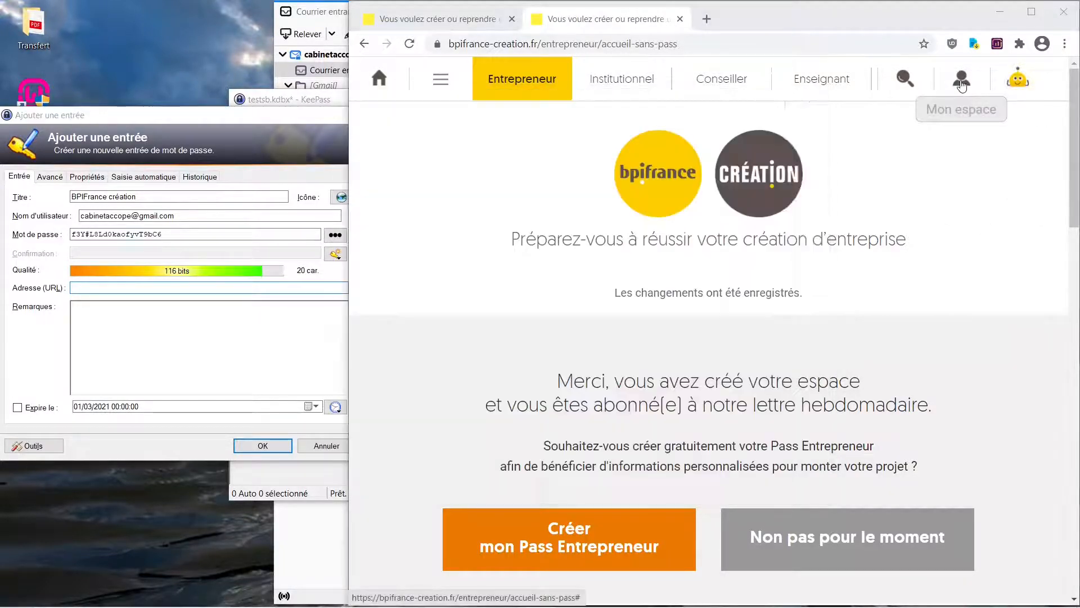
left_click(962, 83)
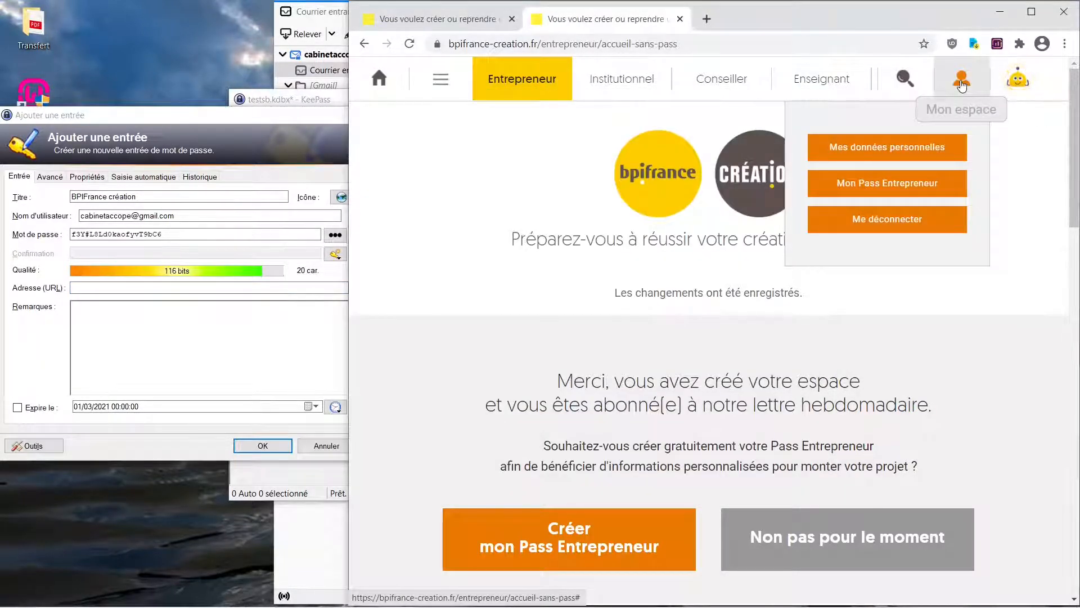
left_click(898, 221)
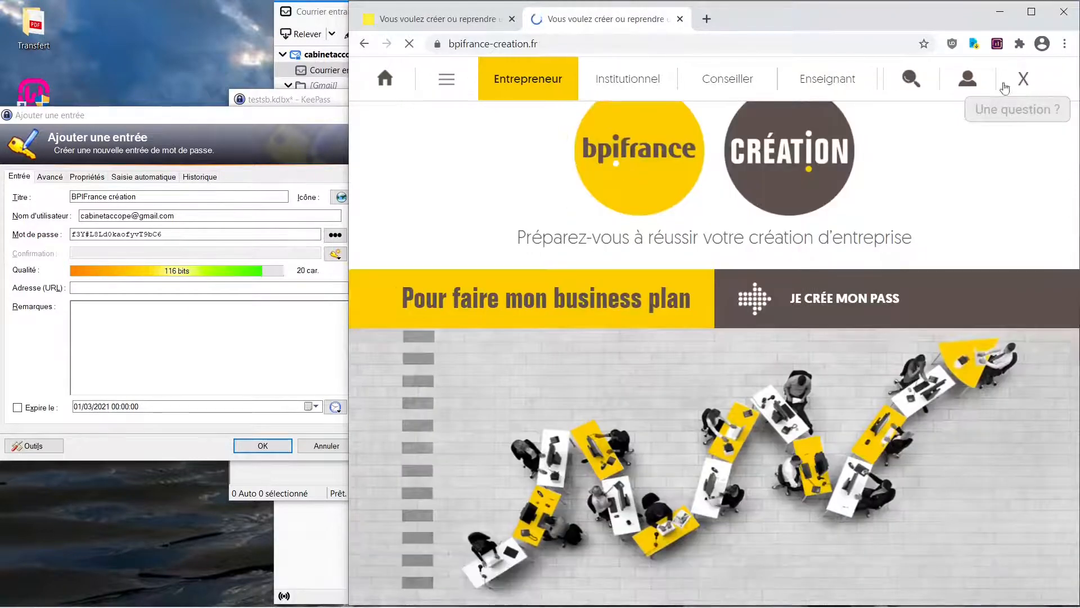
- Dismiss the newsletter pop-up and open the login form under "Mon espace"
left_click(968, 82)
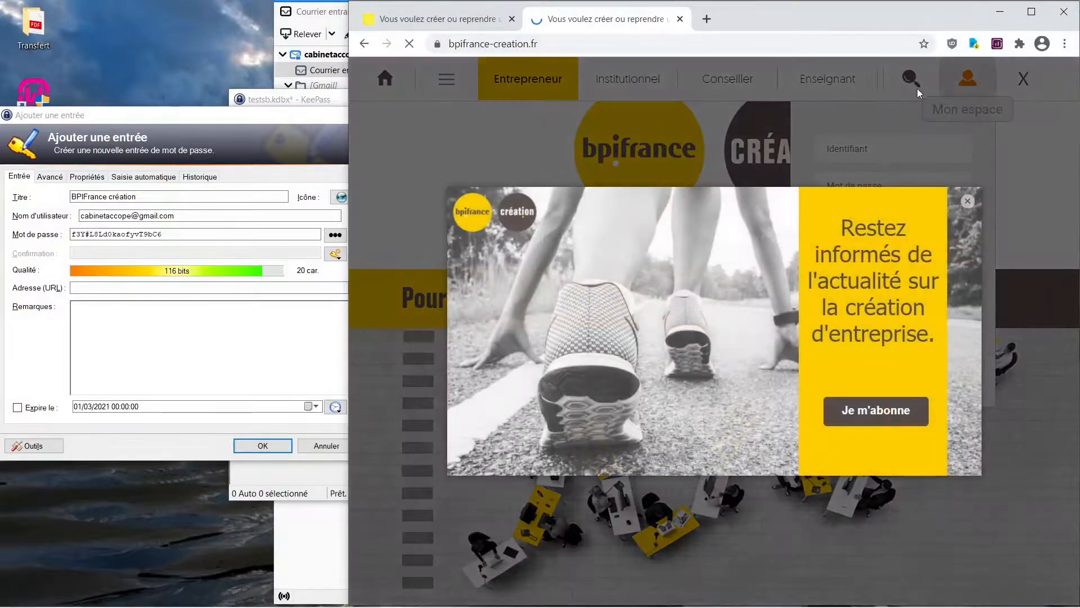
left_click(968, 200)
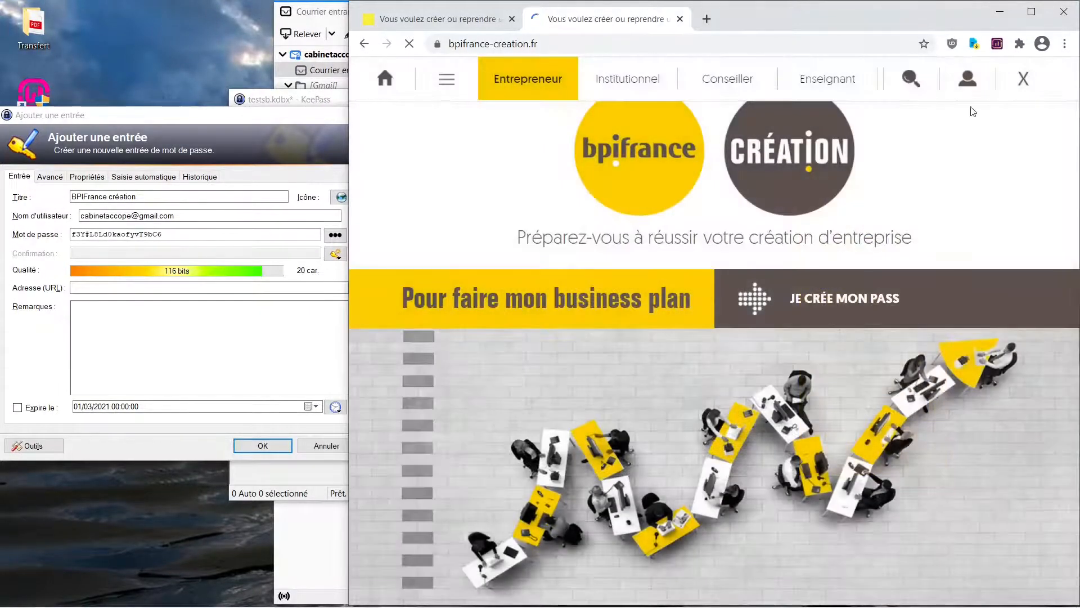
left_click(968, 79)
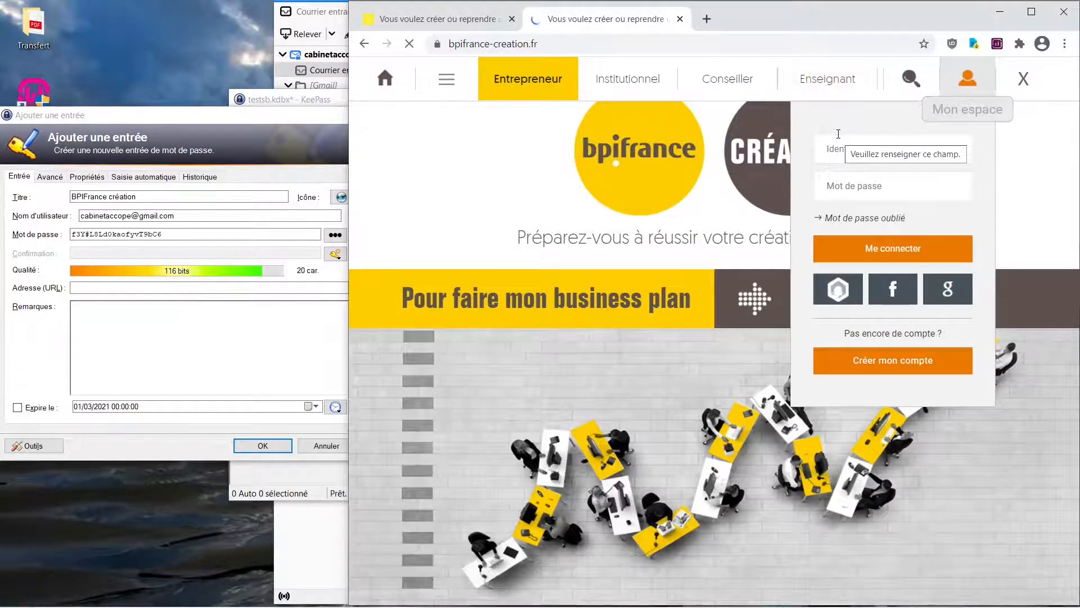
left_click(752, 45)
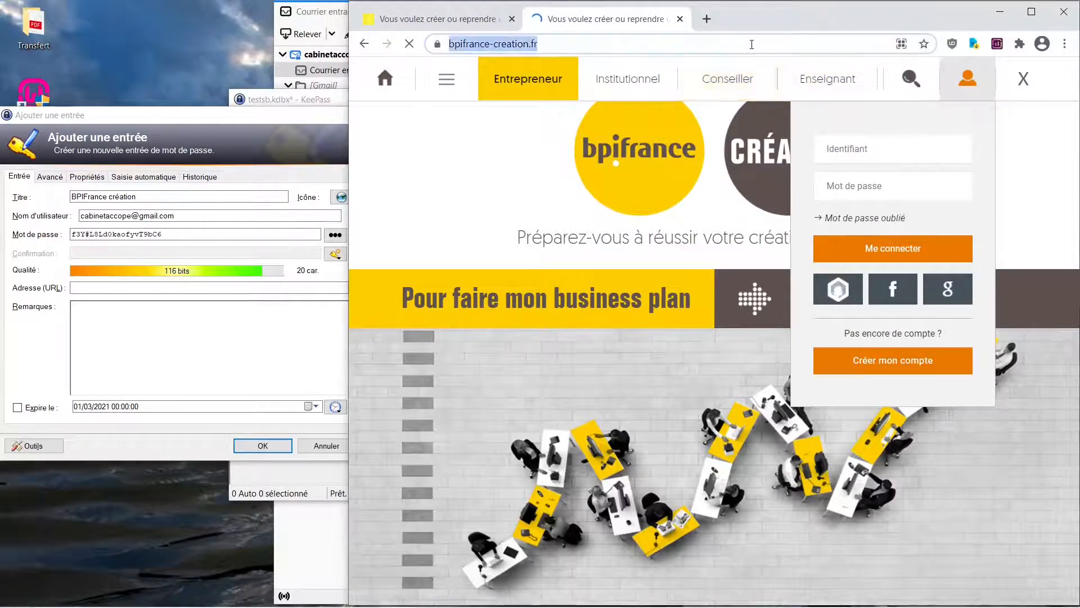
left_click(752, 44)
left_click_drag(746, 44, 402, 52)
key("ctrl+c")
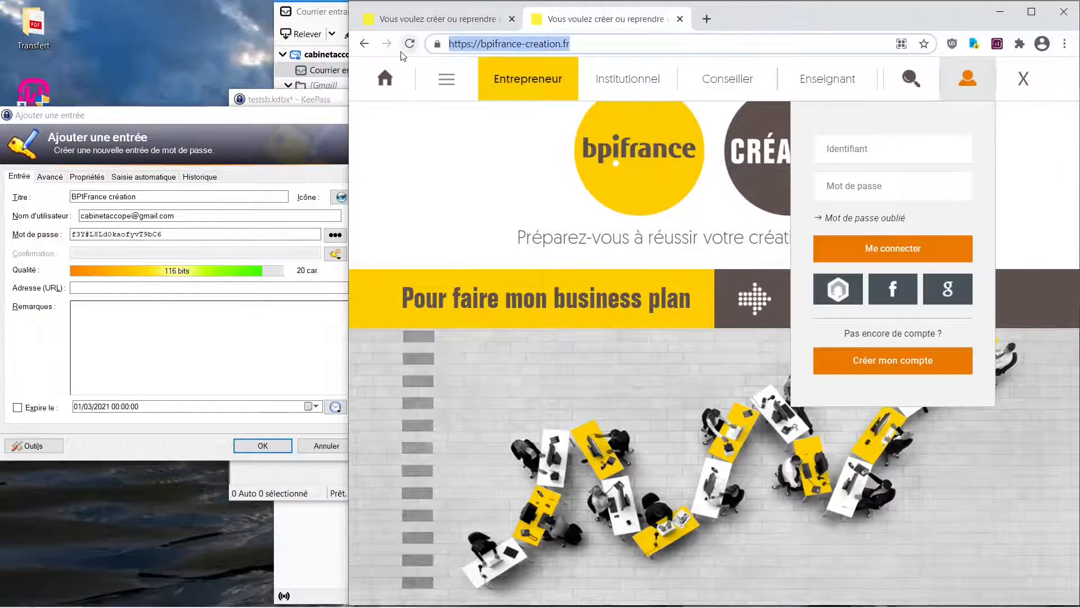
left_click(145, 288)
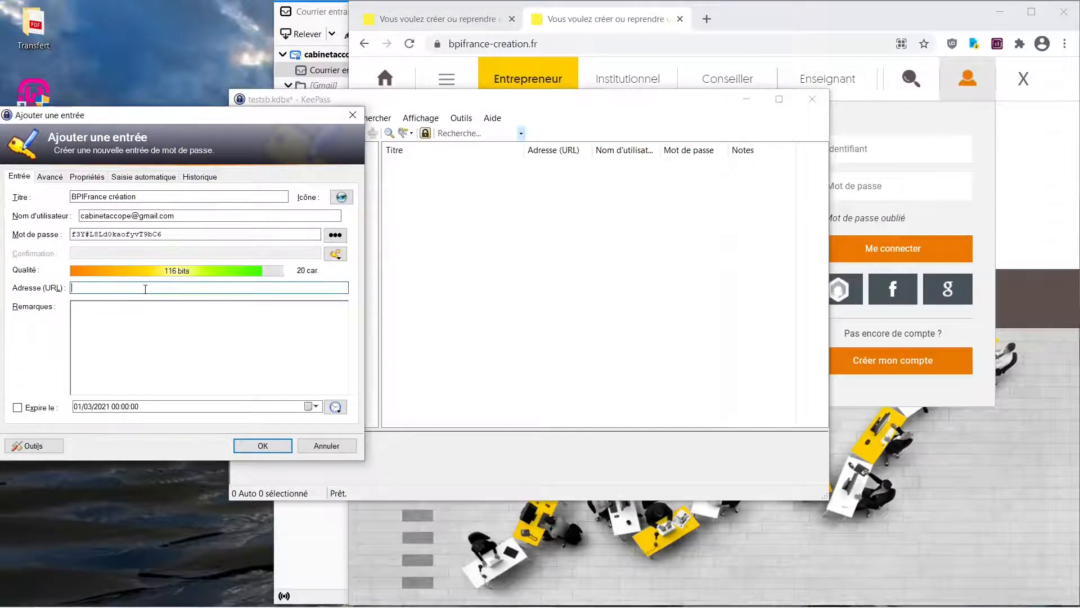
key("ctrl+v")
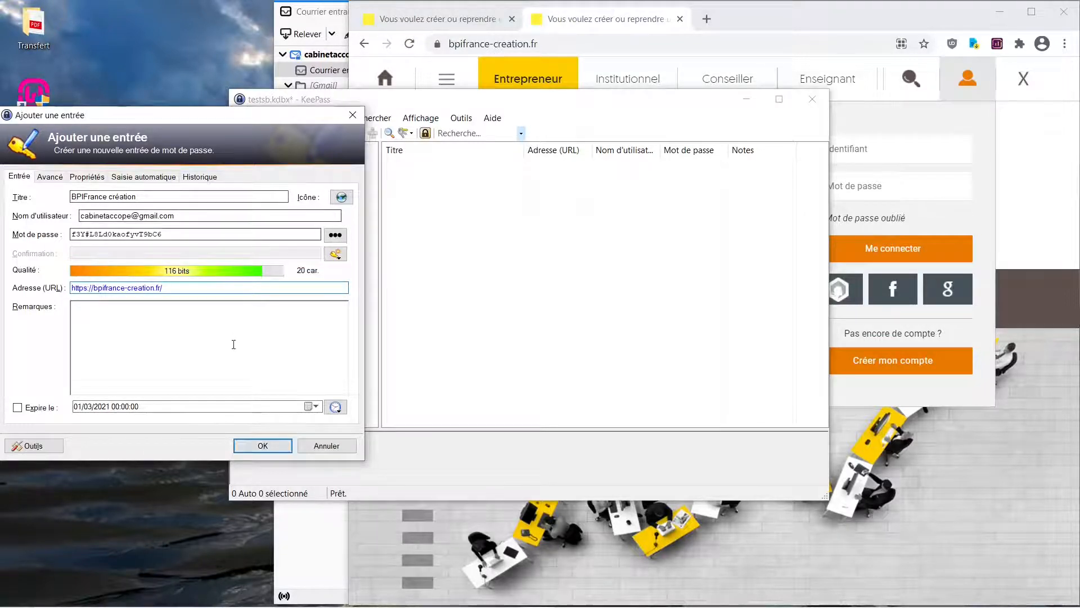
left_click(261, 446)
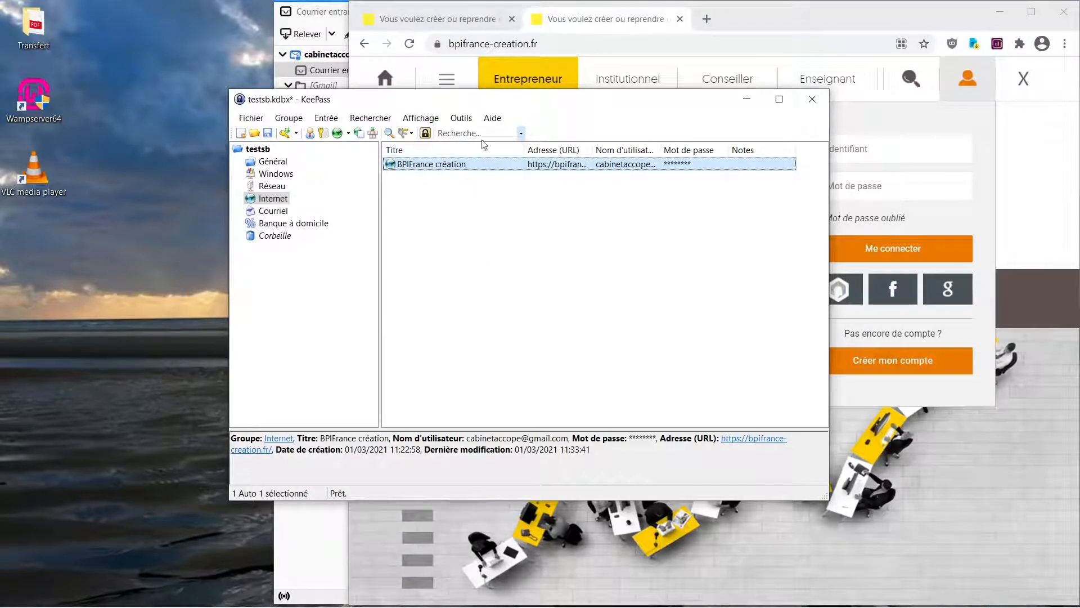
left_click(268, 134)
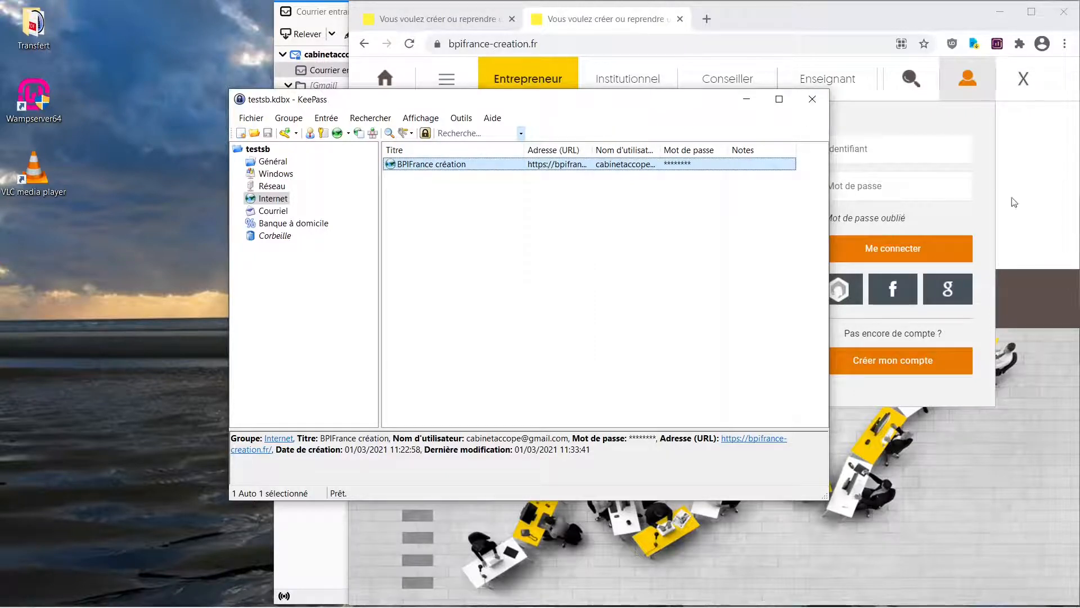
- Close the Chrome tabs, minimize the mail window and move the KeePass window to the left edge of the desktop
left_click(681, 20)
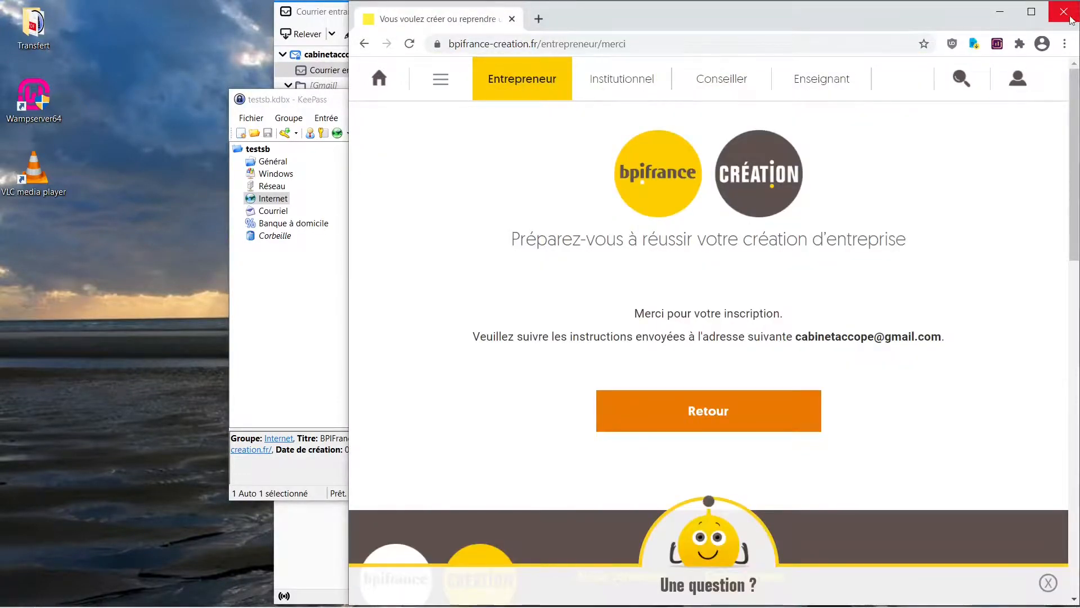
left_click(1065, 13)
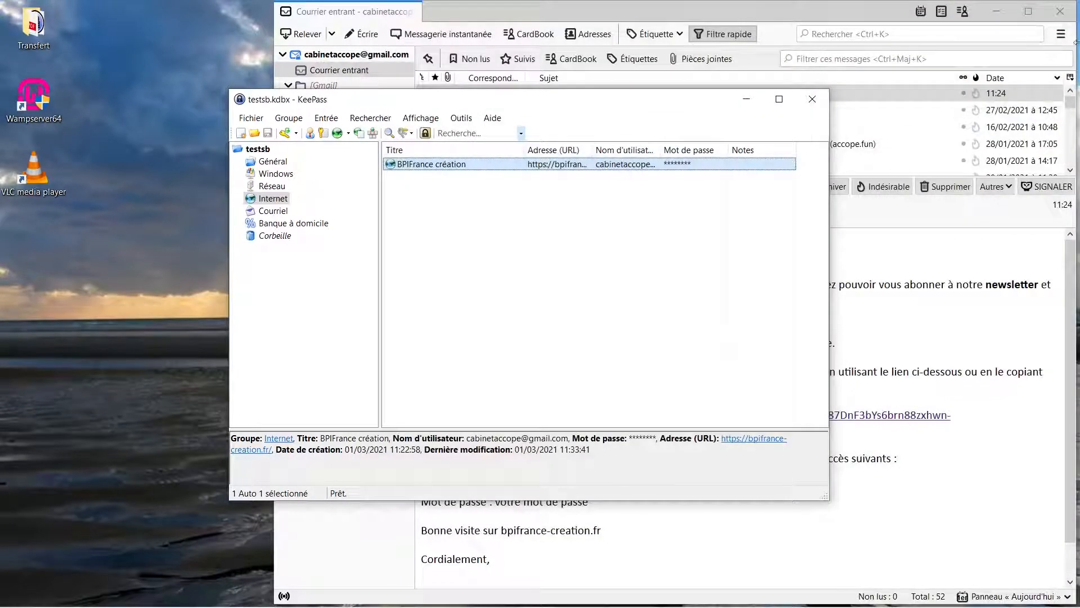
left_click(996, 12)
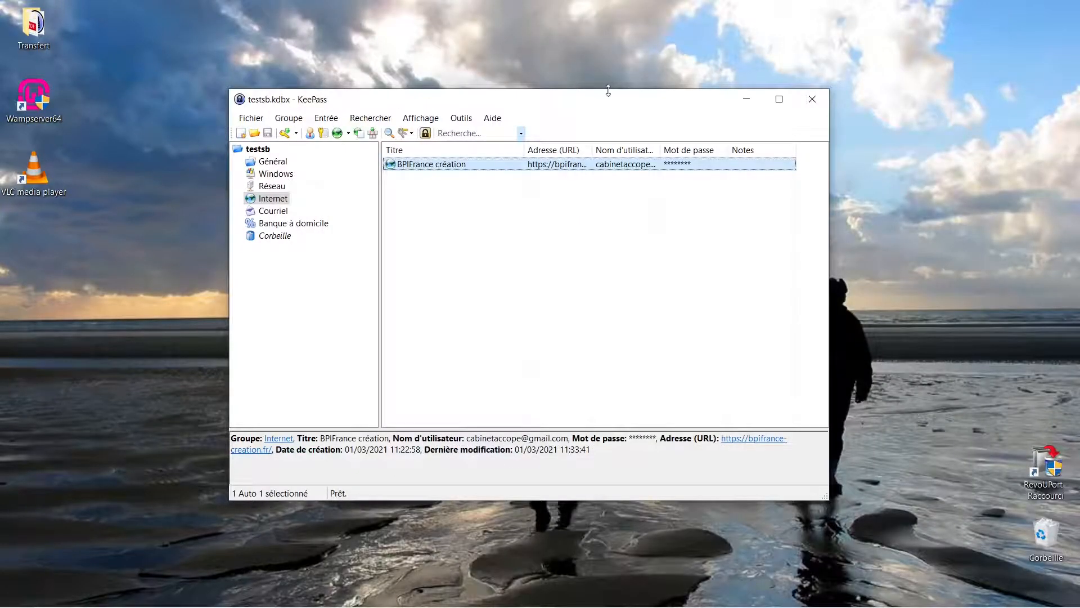
left_click_drag(608, 107, 381, 94)
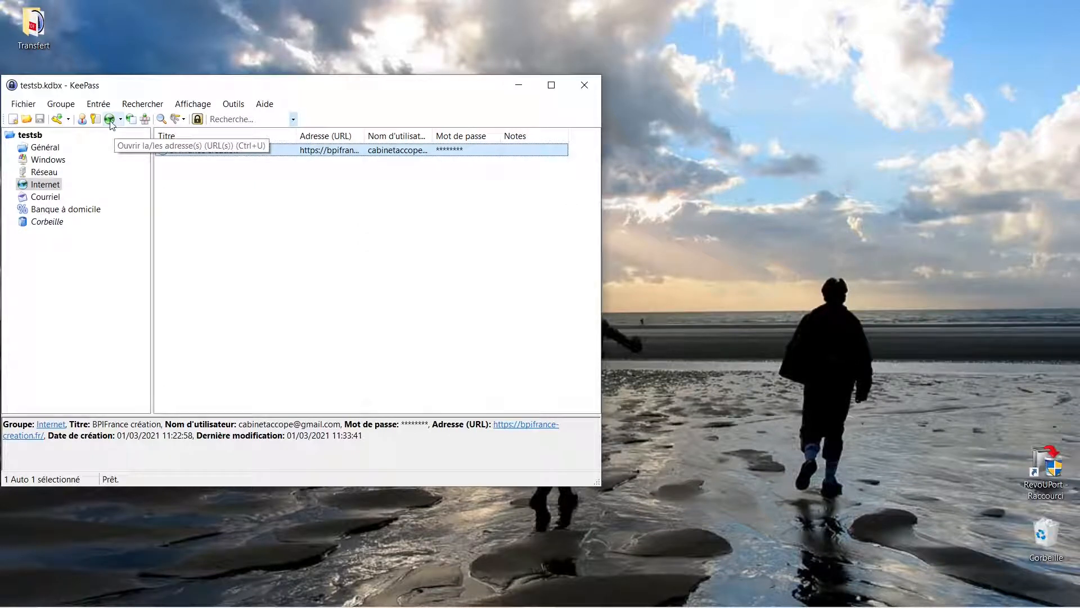
- Open the URL of the BPIFrance création entry in the browser directly from KeePass
right_click(226, 151)
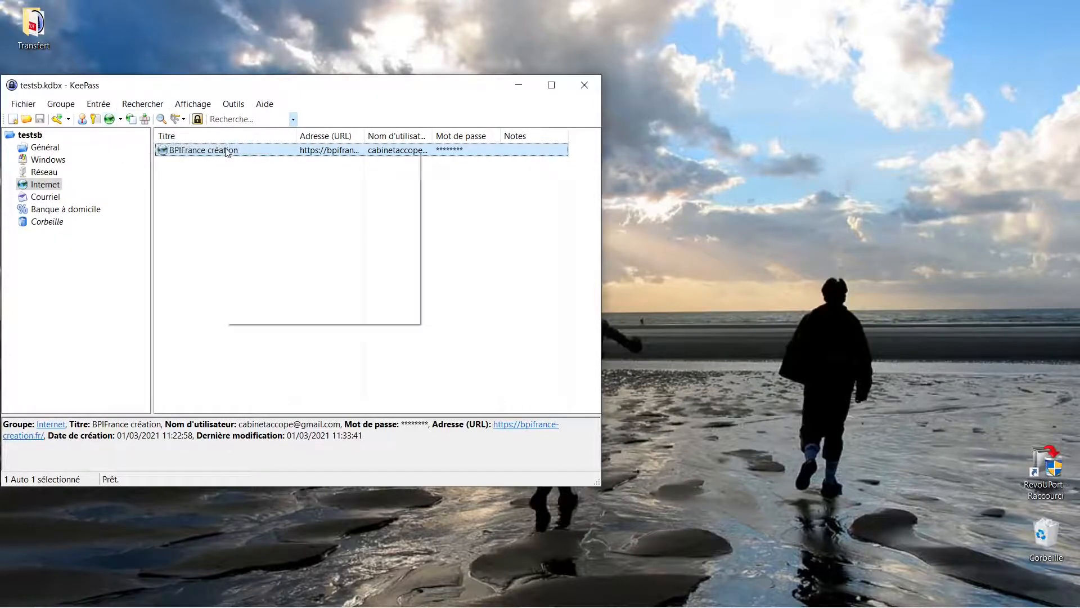
mouse_move(271, 187)
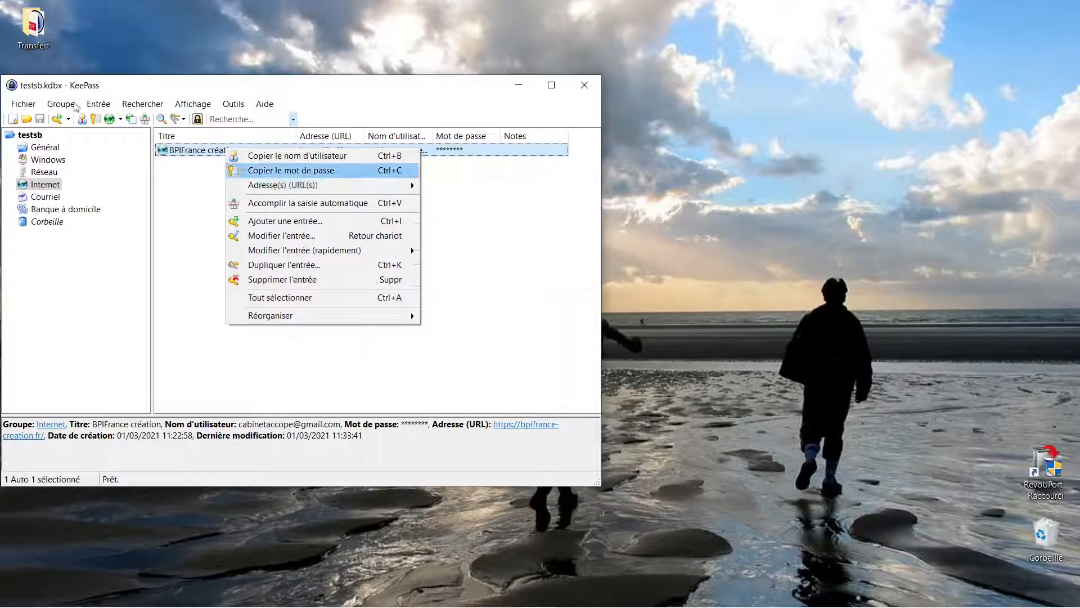
left_click(103, 106)
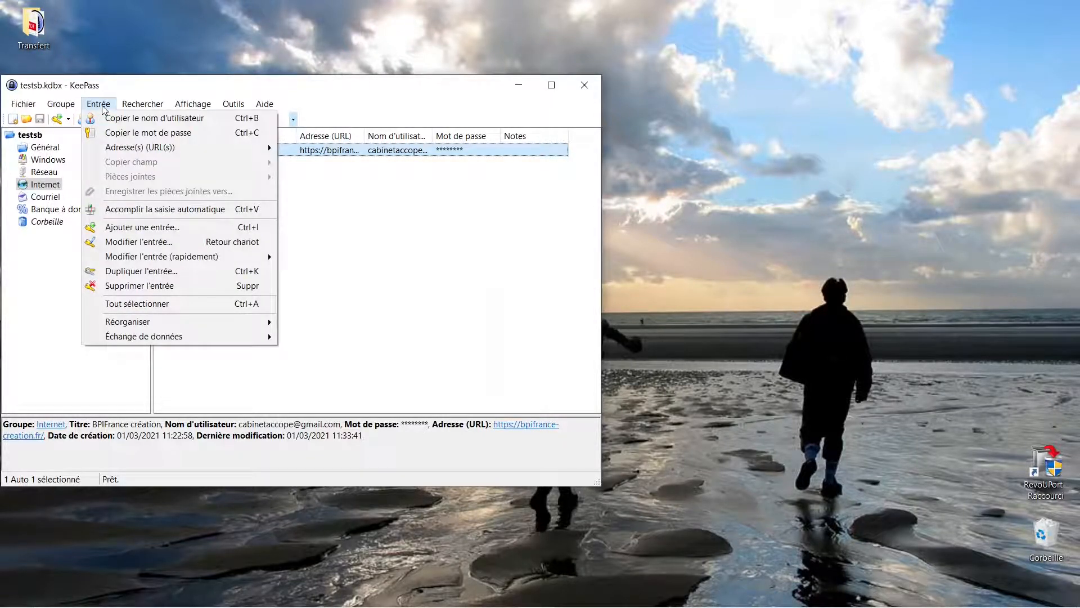
mouse_move(39, 111)
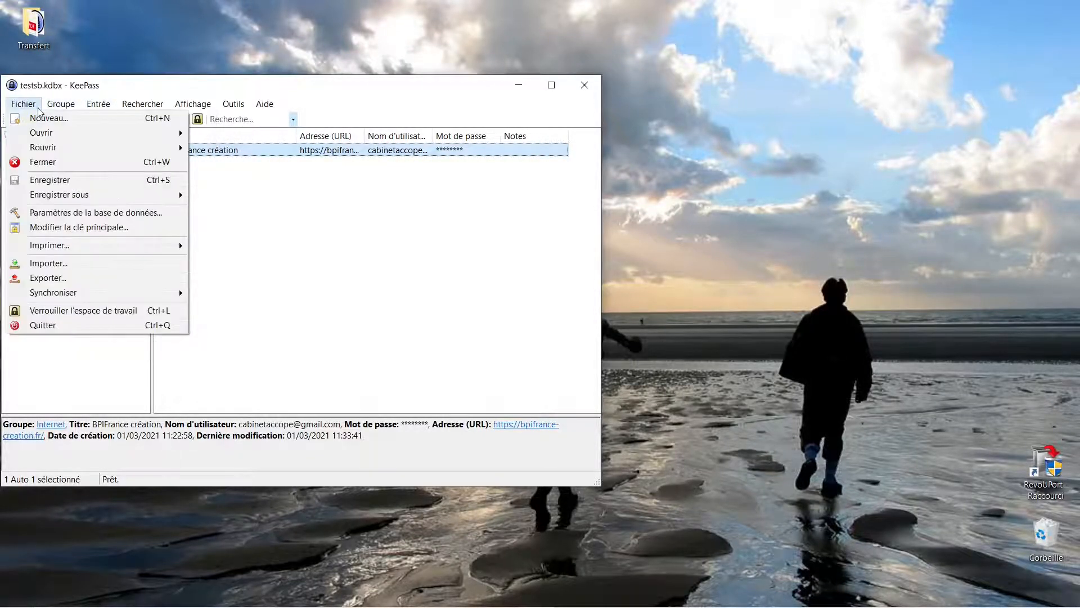
mouse_move(97, 107)
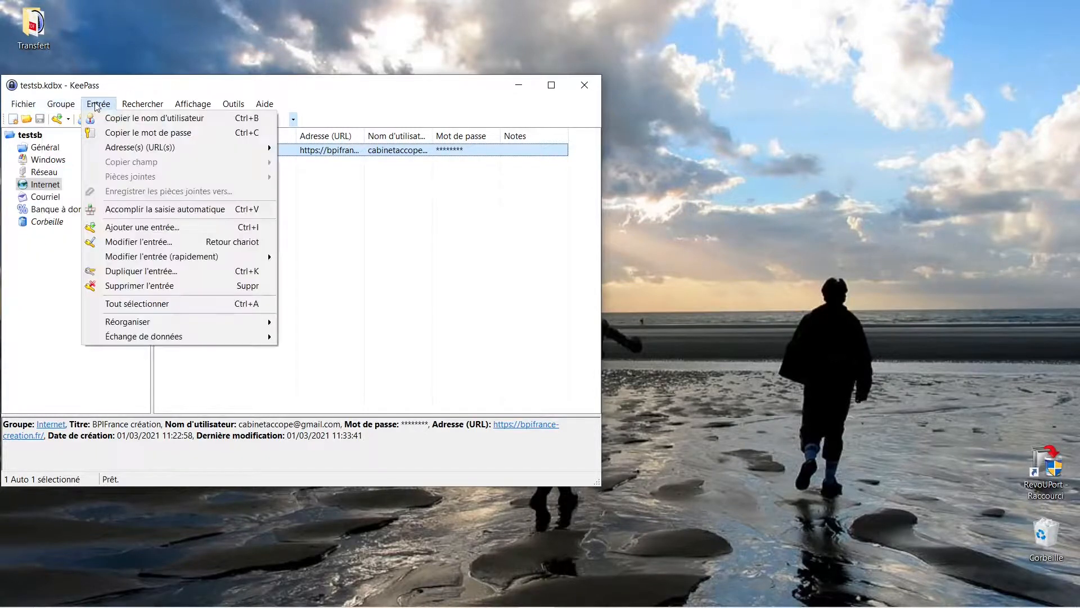
mouse_move(140, 149)
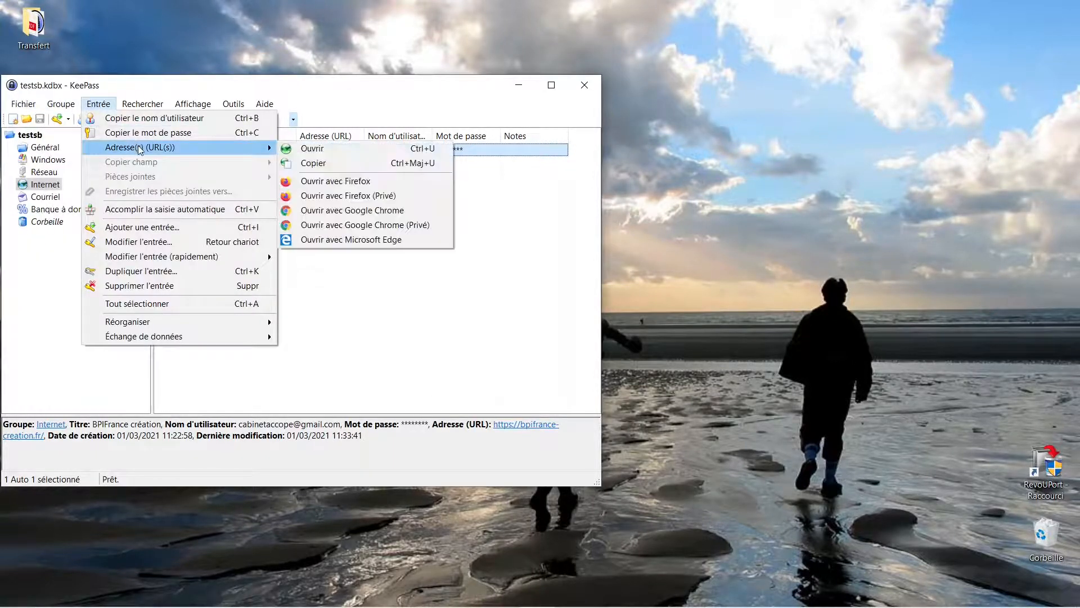
left_click(332, 150)
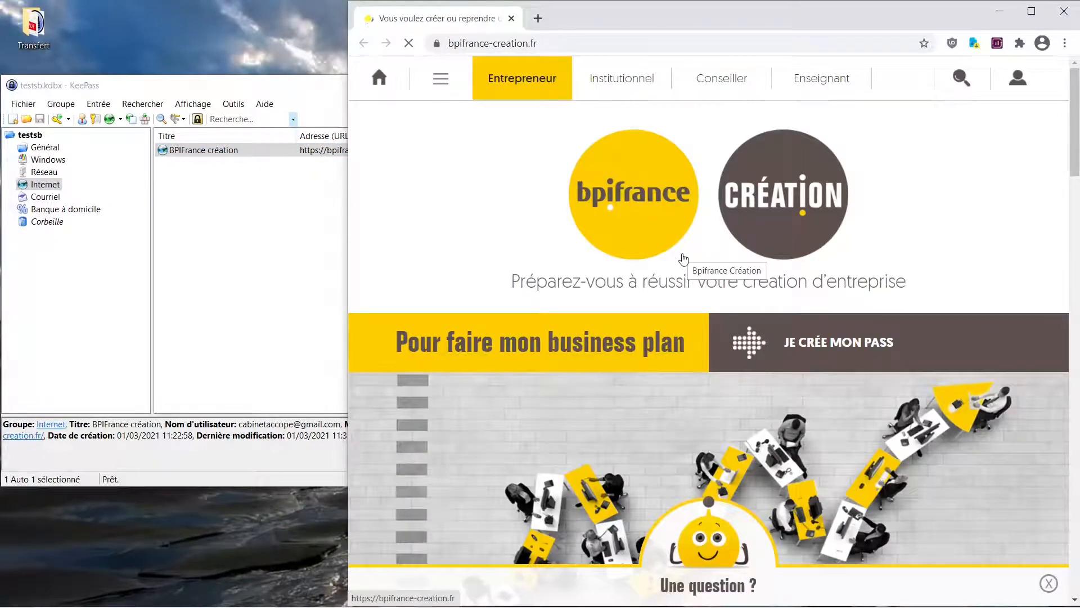
- Open the site's login form, place the cursor in Identifiant and run KeePass auto-type to enter the username and password and log in
left_click(1019, 82)
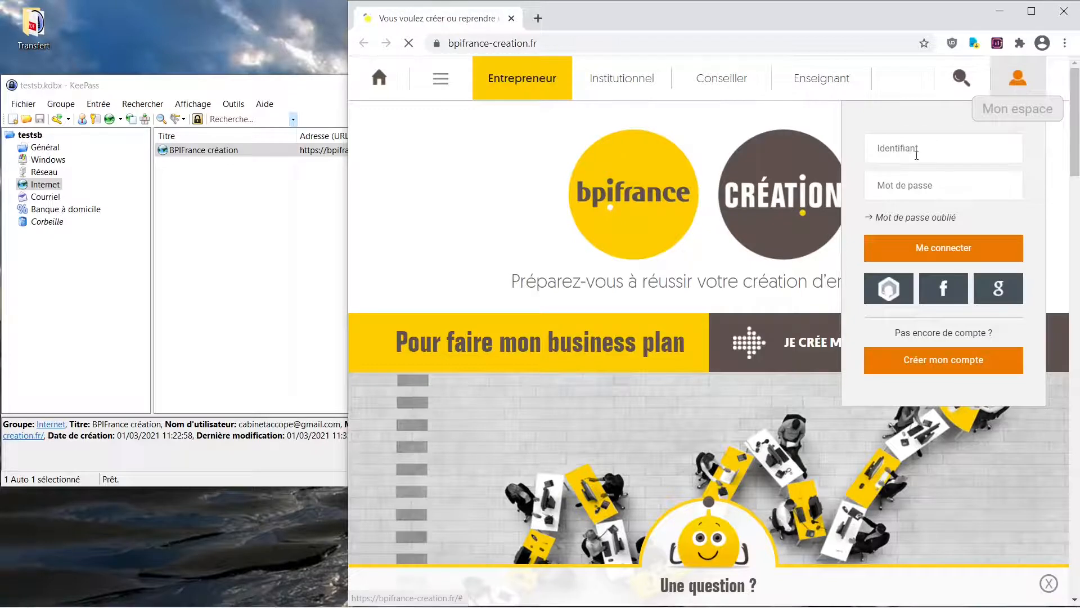
left_click(894, 149)
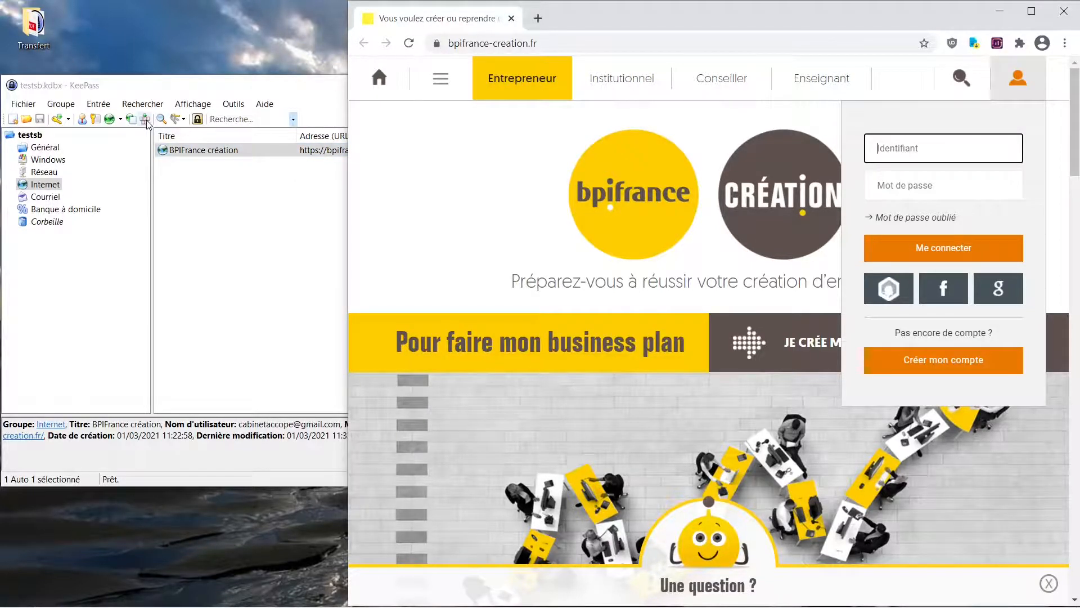
left_click(225, 153)
right_click(225, 152)
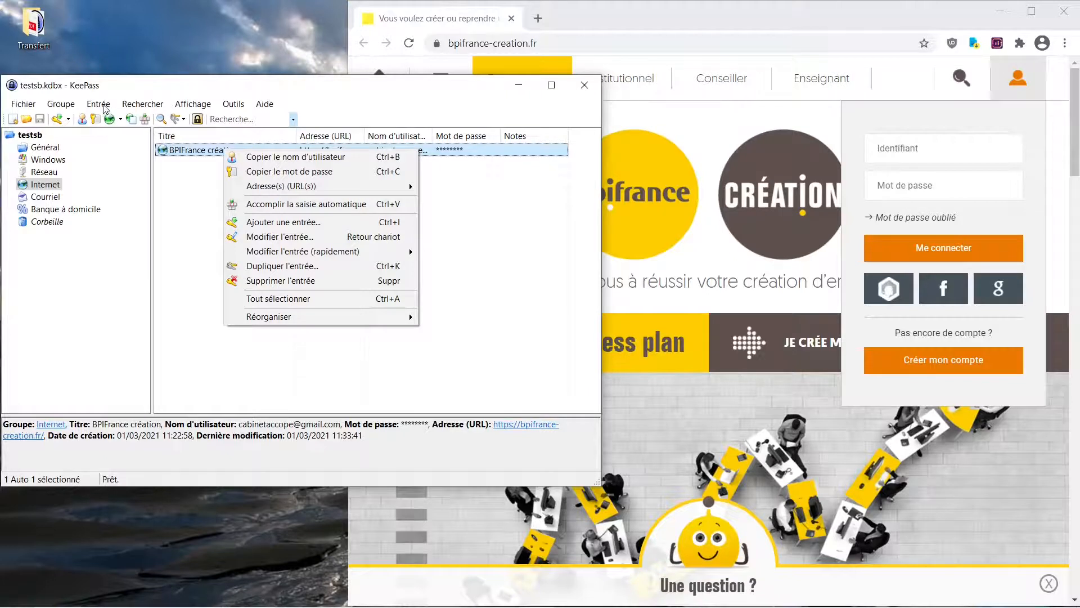
left_click(99, 105)
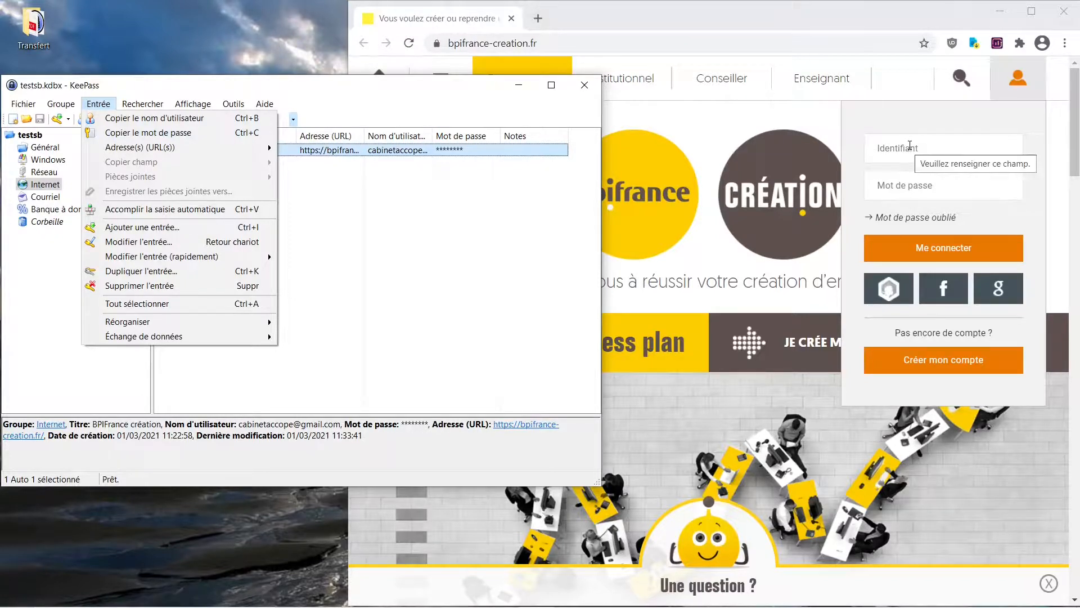
left_click(903, 146)
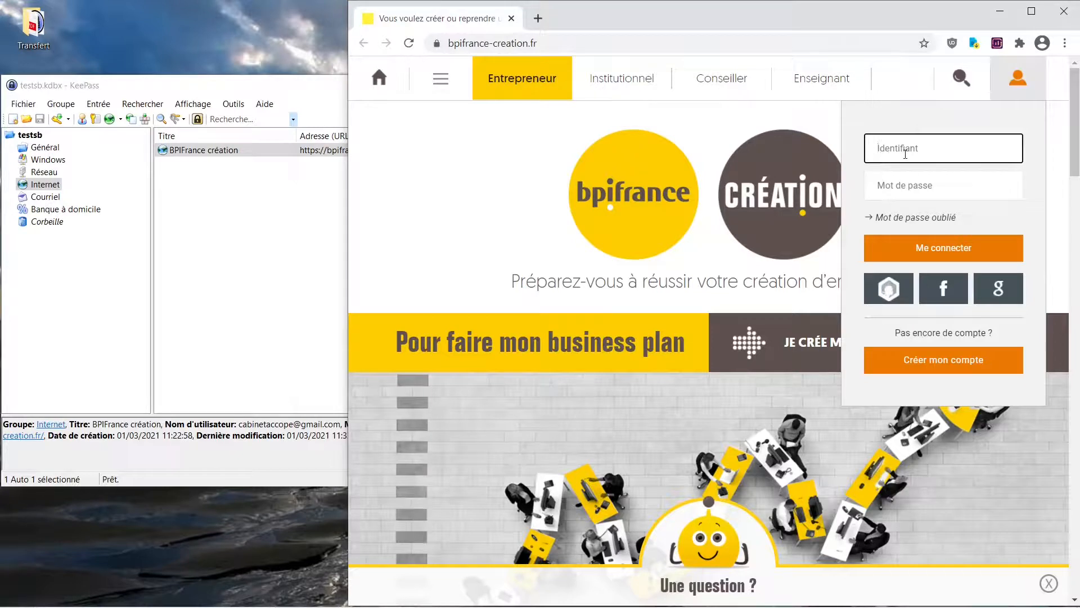
right_click(253, 151)
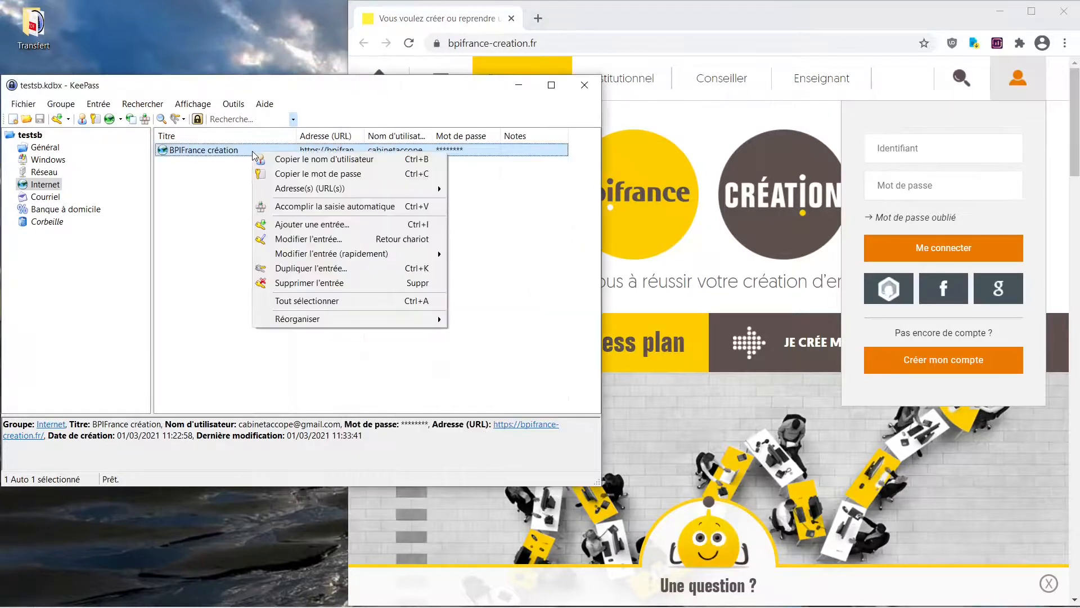
left_click(285, 208)
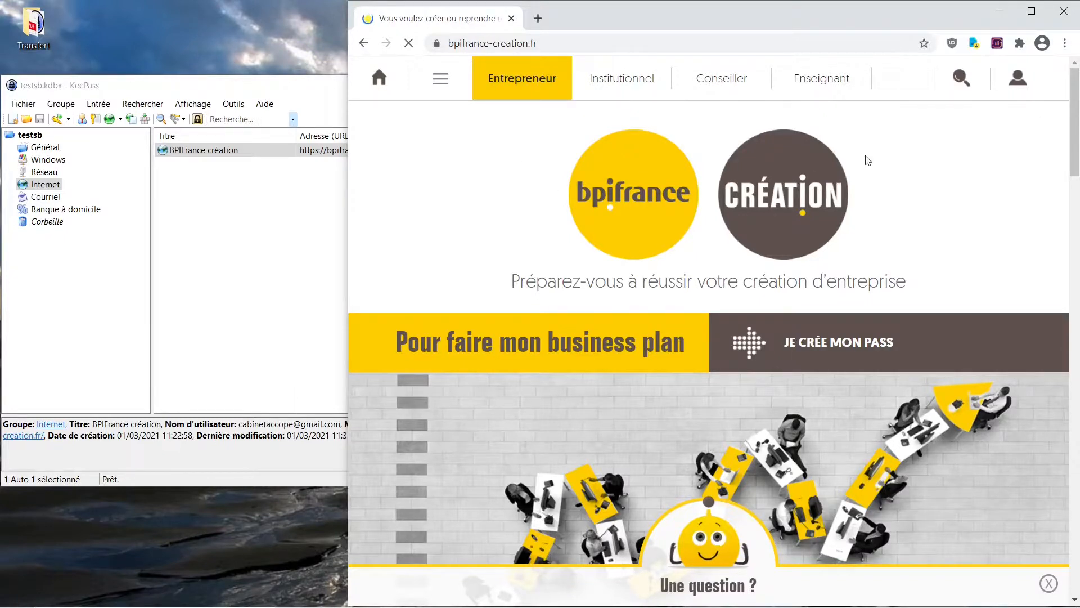
- Review the account's saved personal data under "Mes données personnelles" and log out of the site
left_click(1019, 80)
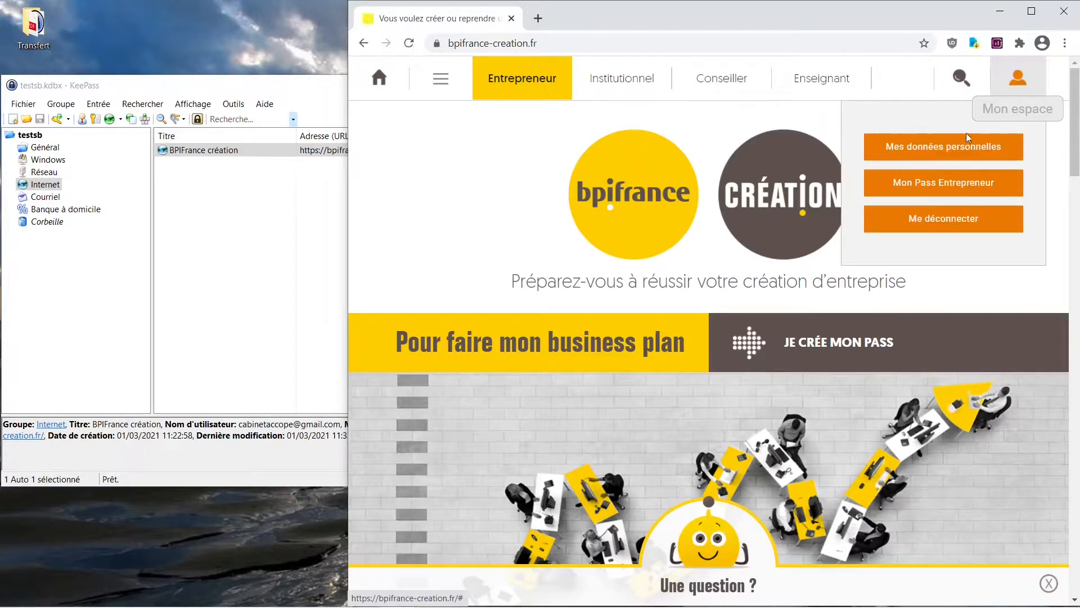
left_click(956, 150)
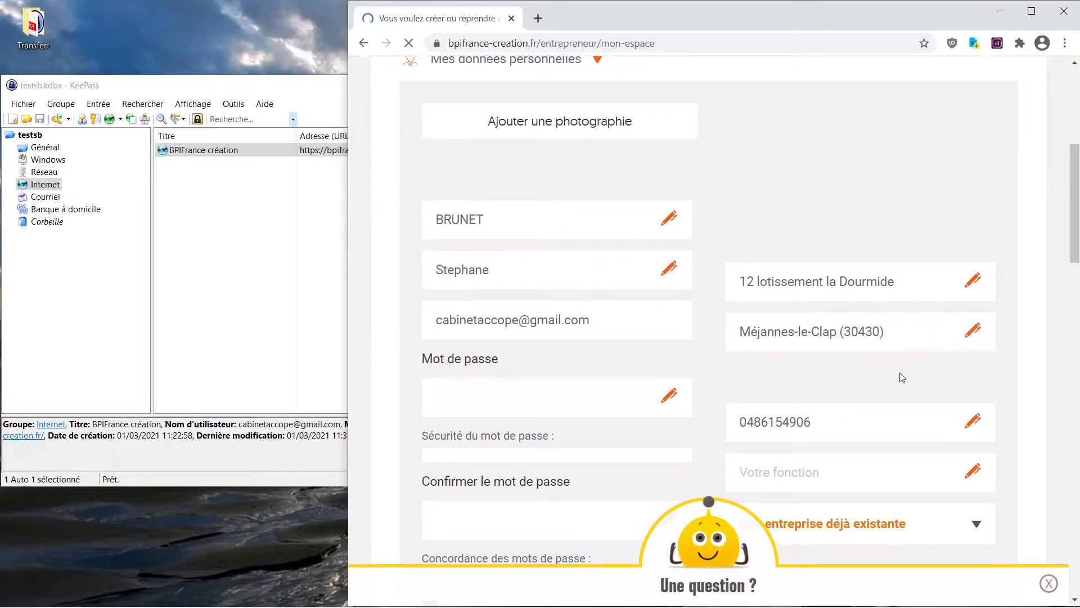
scroll(907, 242, "up", 6)
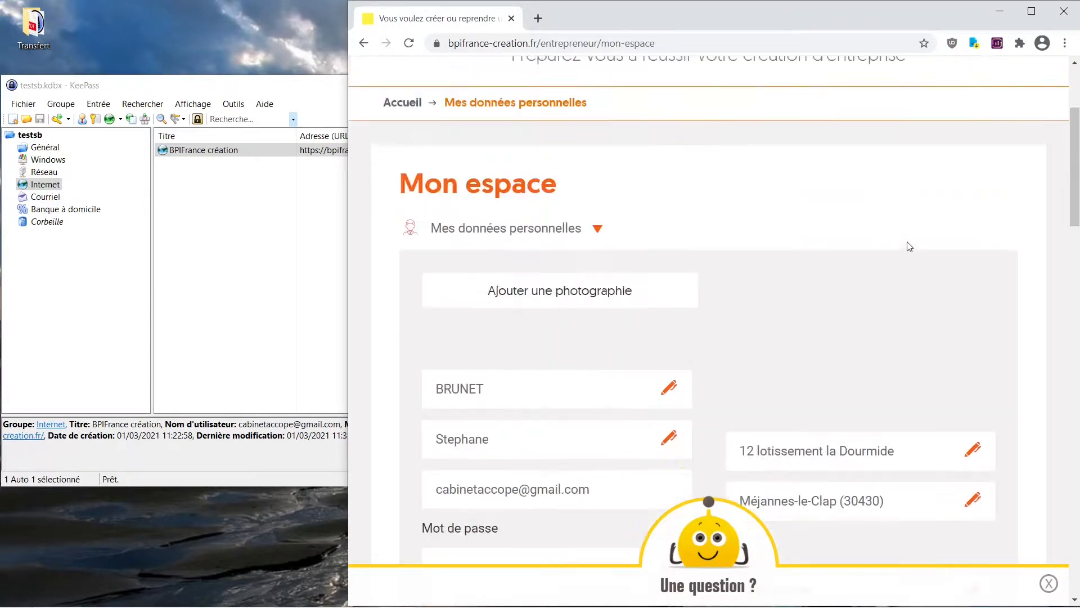
left_click(1019, 85)
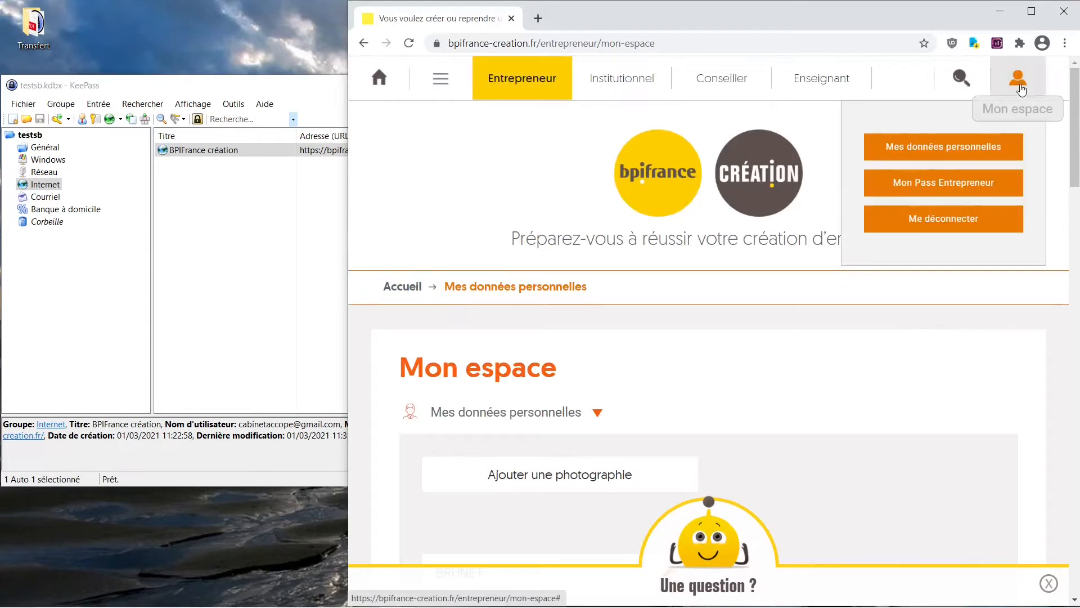
left_click(947, 225)
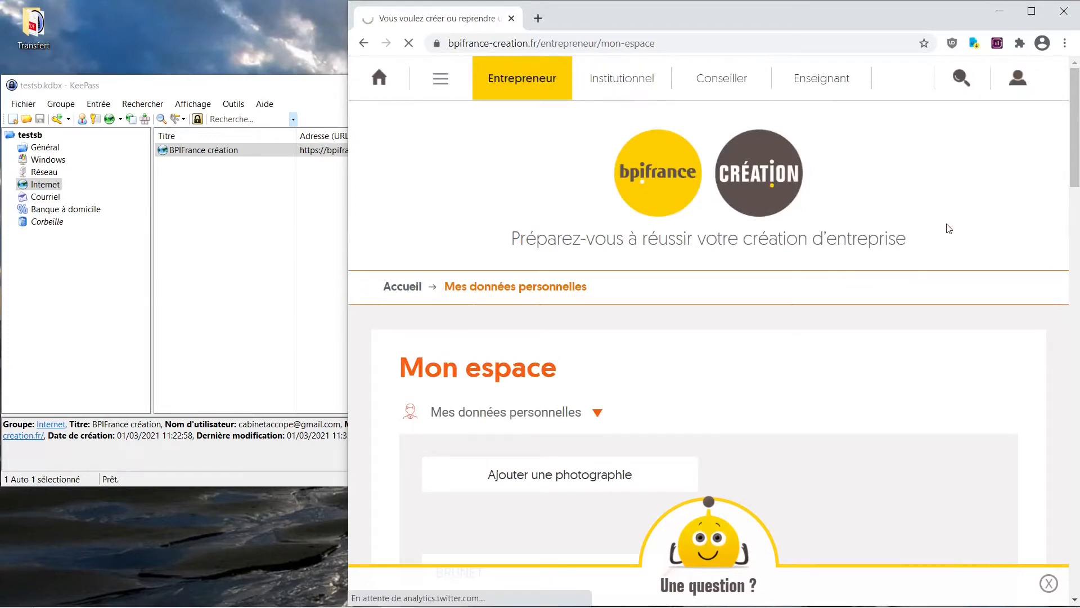